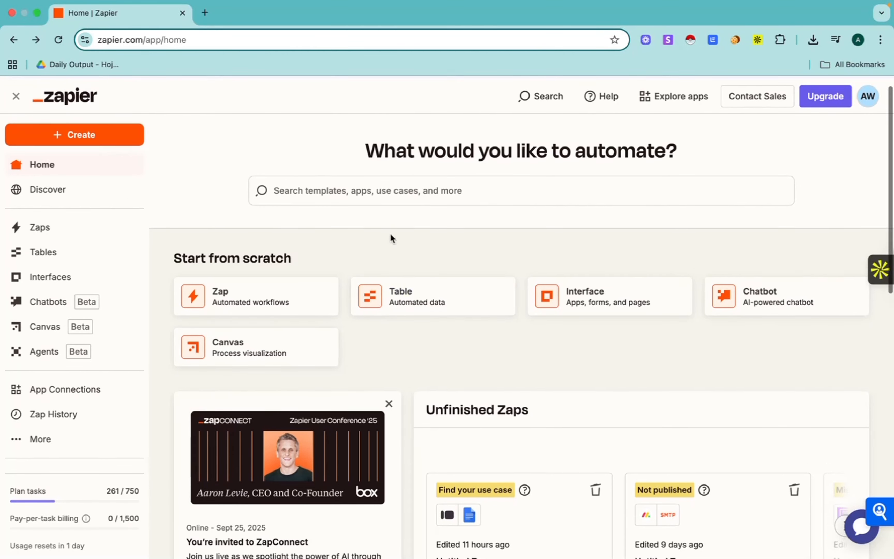
scroll(257, 248, "down", 1)
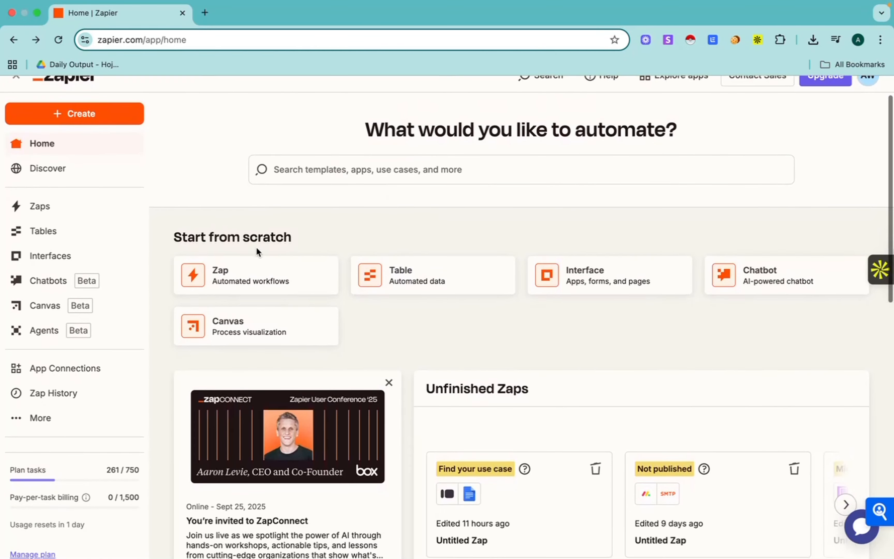
scroll(257, 248, "up", 1)
scroll(257, 251, "down", 1)
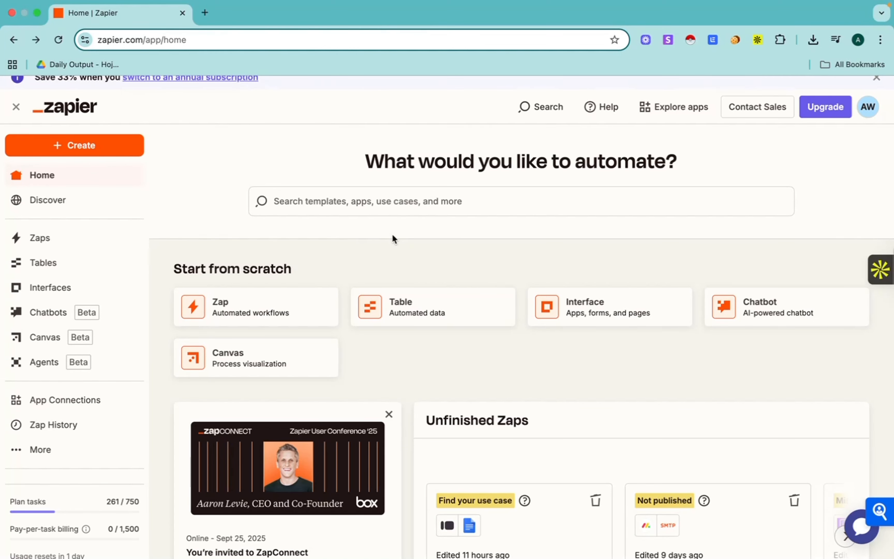
scroll(392, 235, "up", 1)
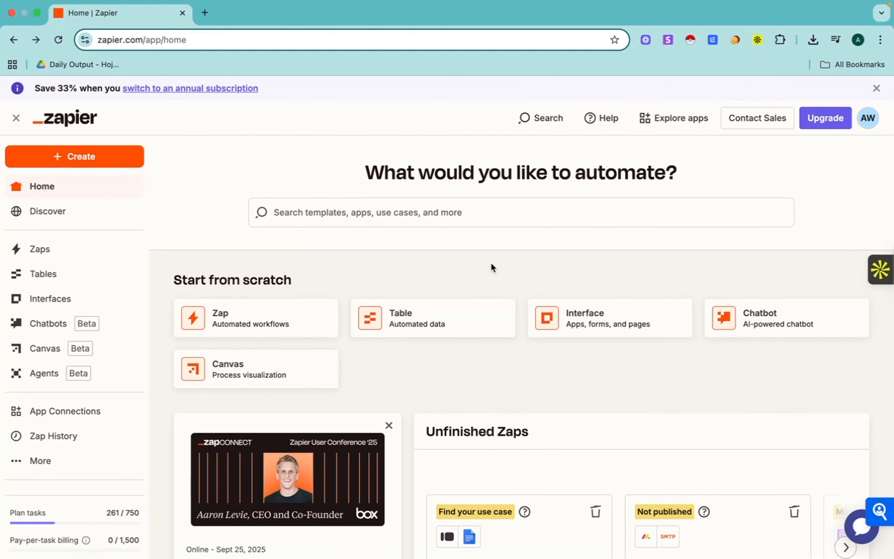
scroll(491, 262, "down", 3)
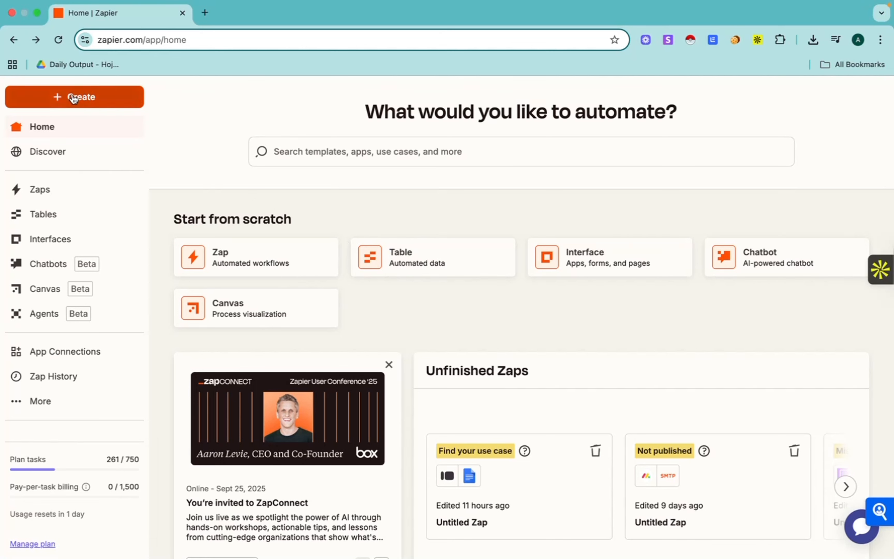
Create a new Zap and choose Typeform as its trigger app.
left_click(57, 99)
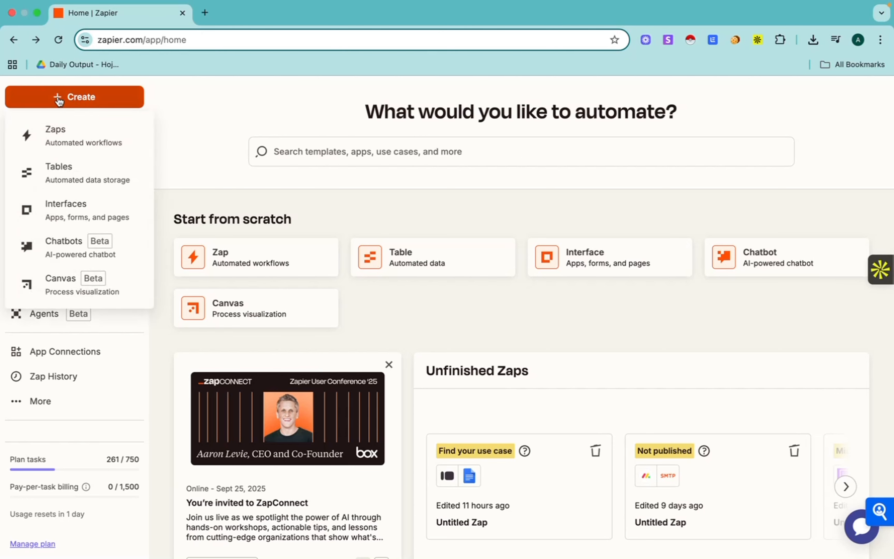
left_click(71, 143)
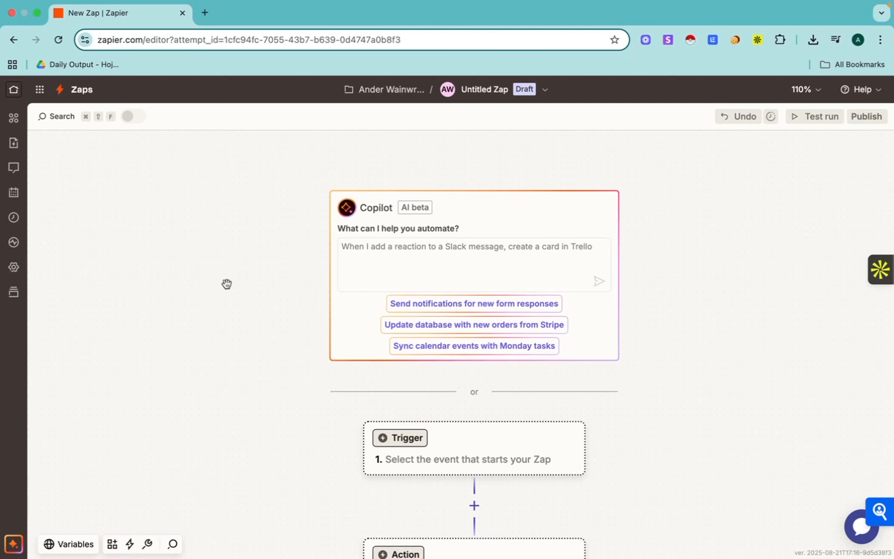
scroll(275, 335, "down", 5)
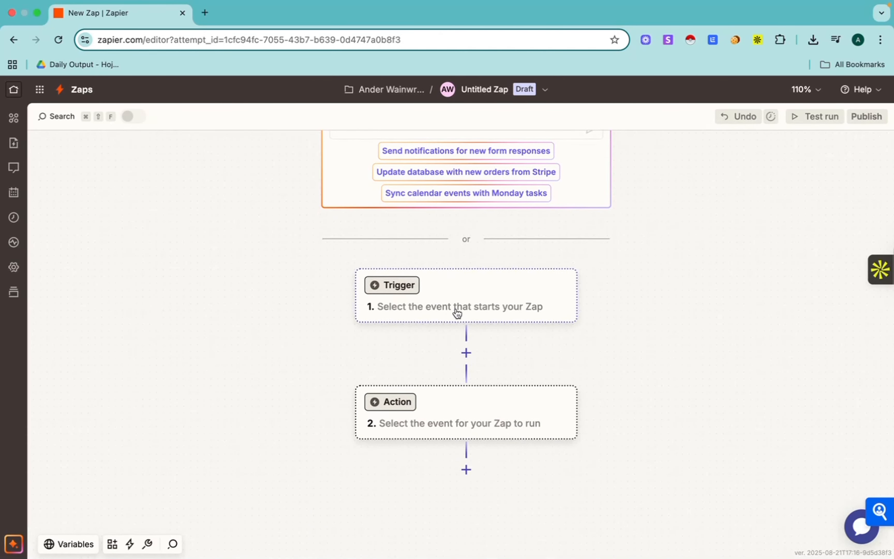
left_click(465, 308)
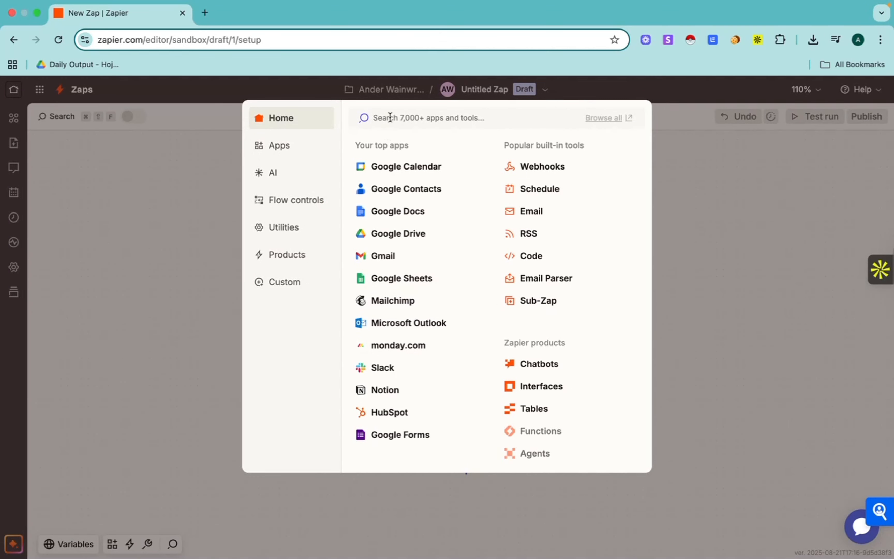
type("typ")
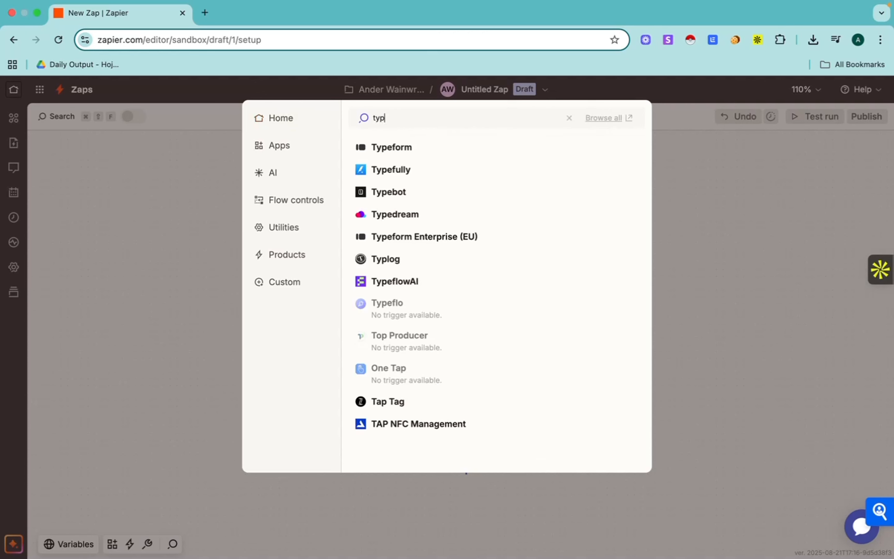
left_click(411, 151)
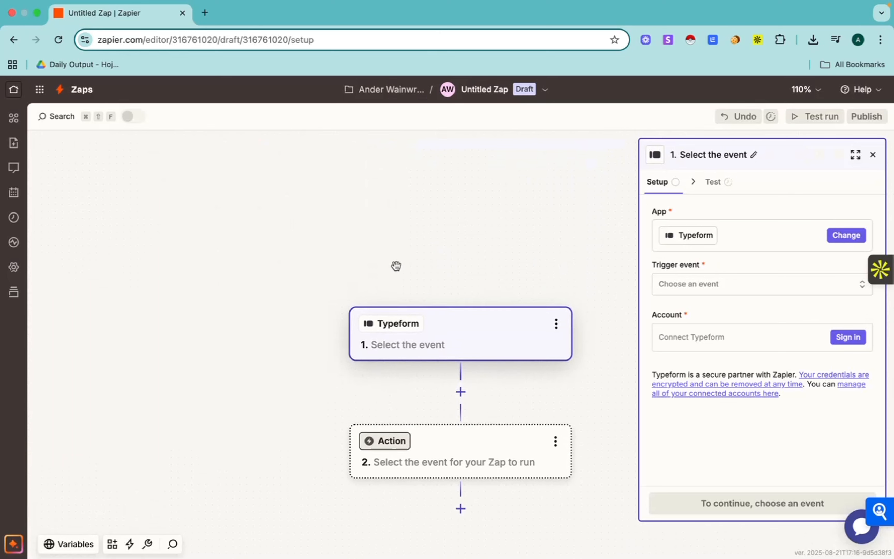
Choose monday.com as the app for the Zap's action step.
scroll(382, 261, "down", 3)
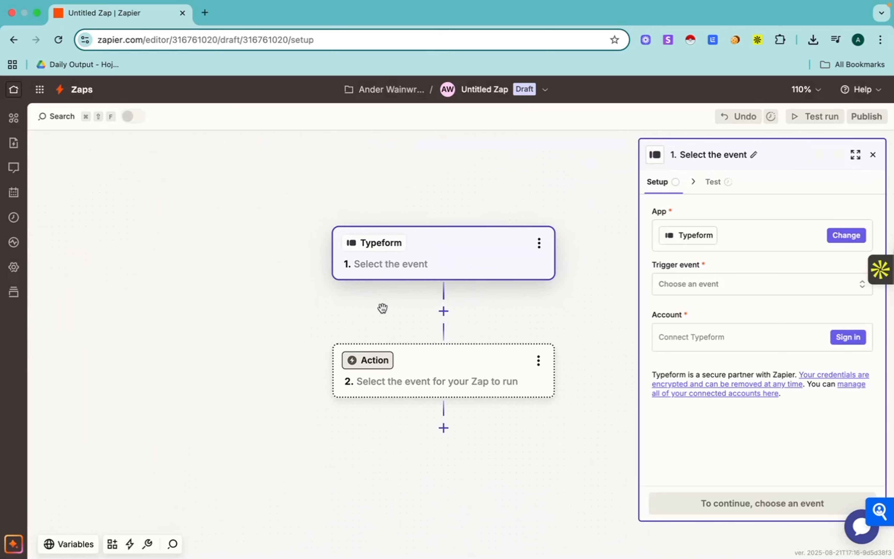
scroll(382, 307, "down", 2)
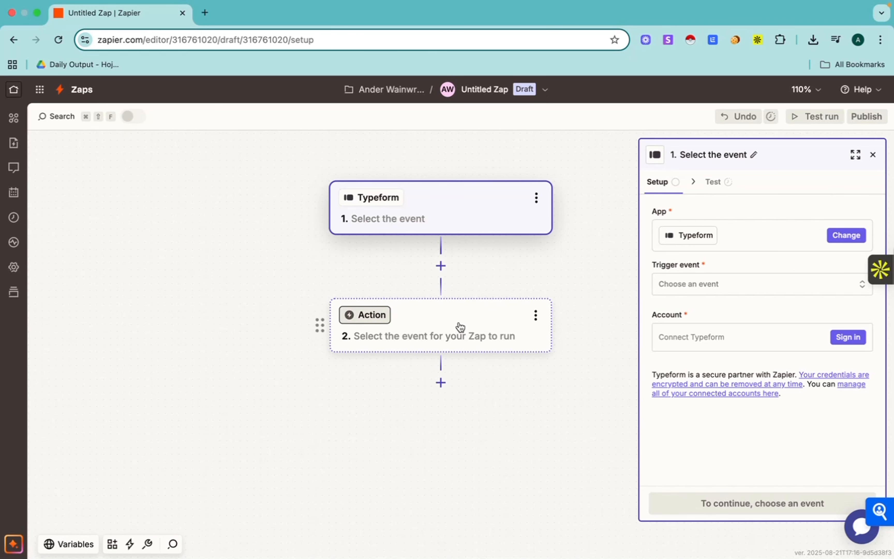
left_click(445, 330)
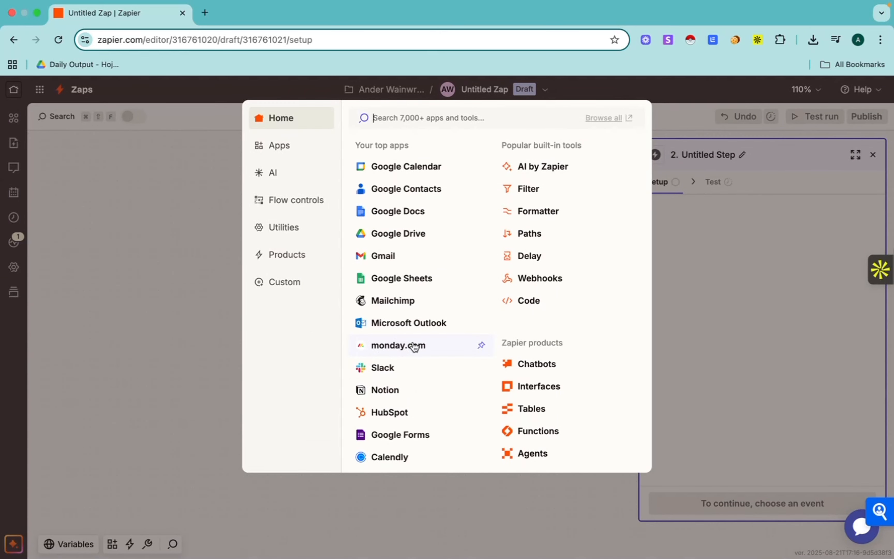
left_click(409, 352)
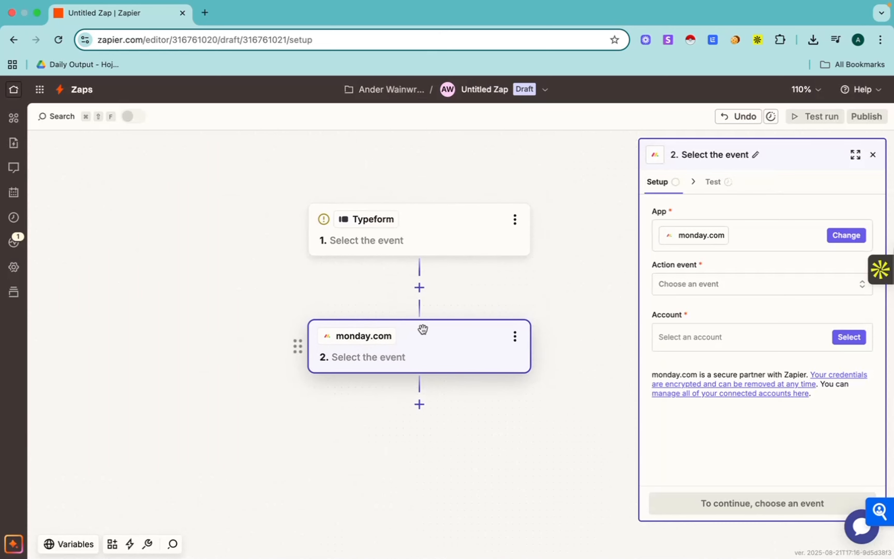
Set the Typeform step's trigger event to New Entry.
left_click(453, 241)
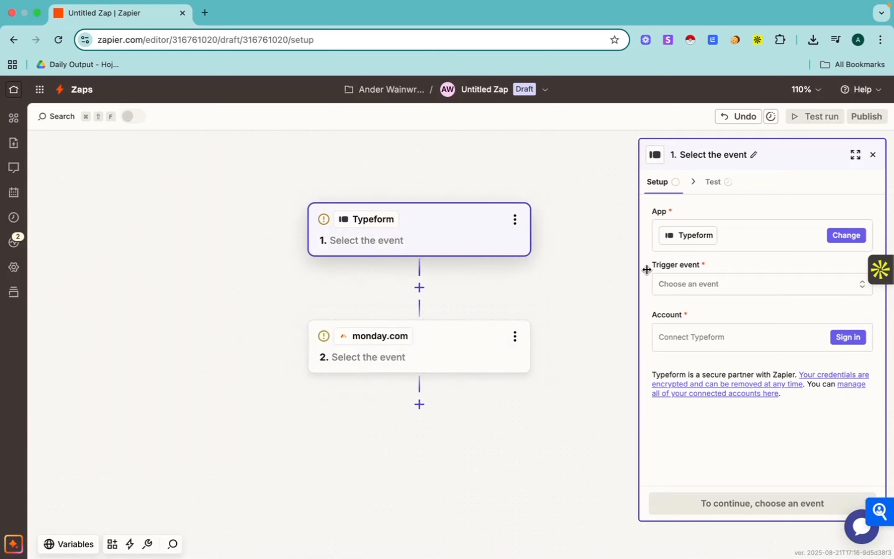
left_click(696, 287)
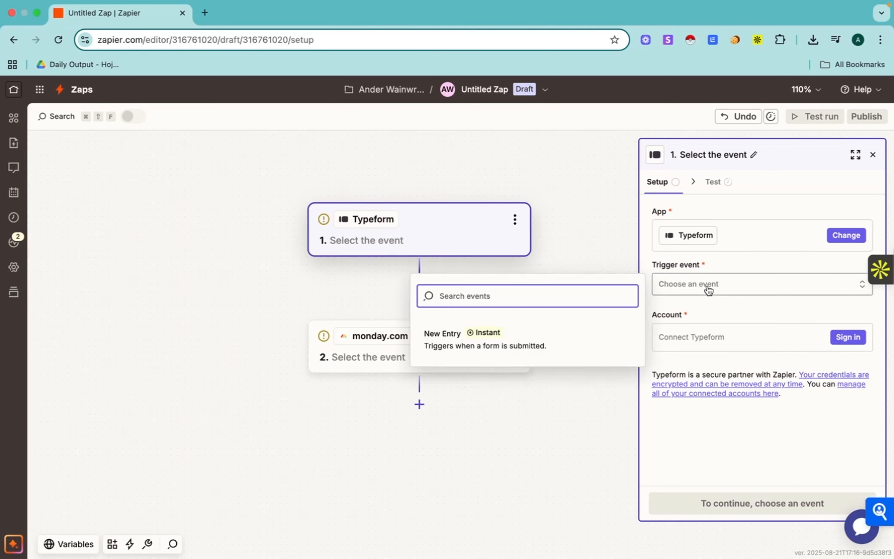
left_click(544, 346)
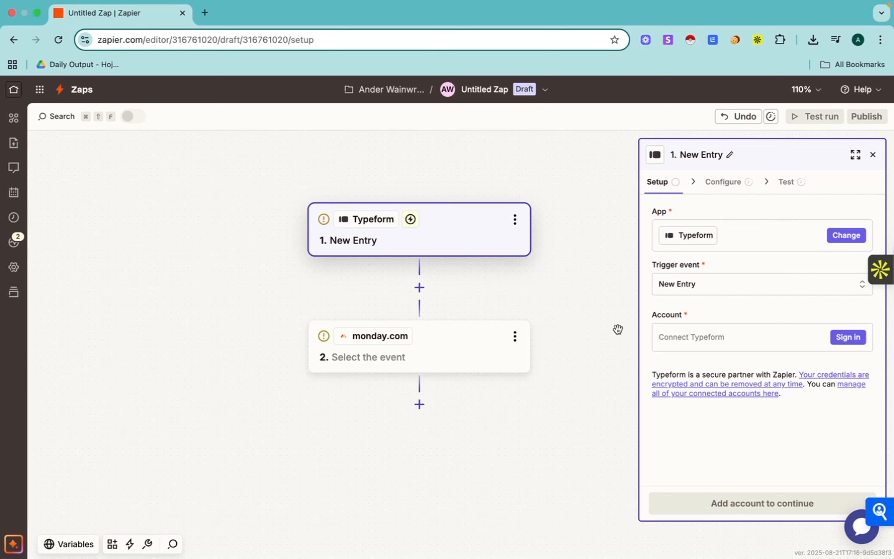
Set the monday.com step's action event to Create Item.
left_click(460, 348)
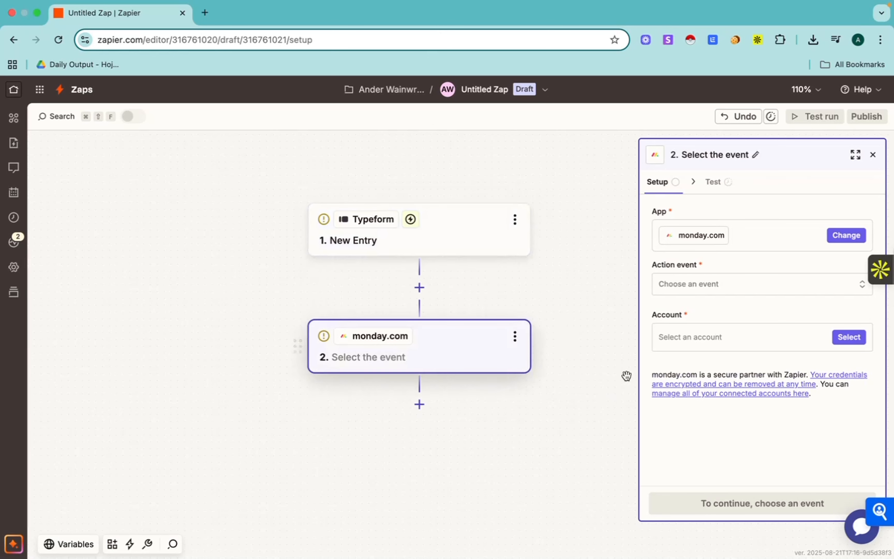
left_click(713, 285)
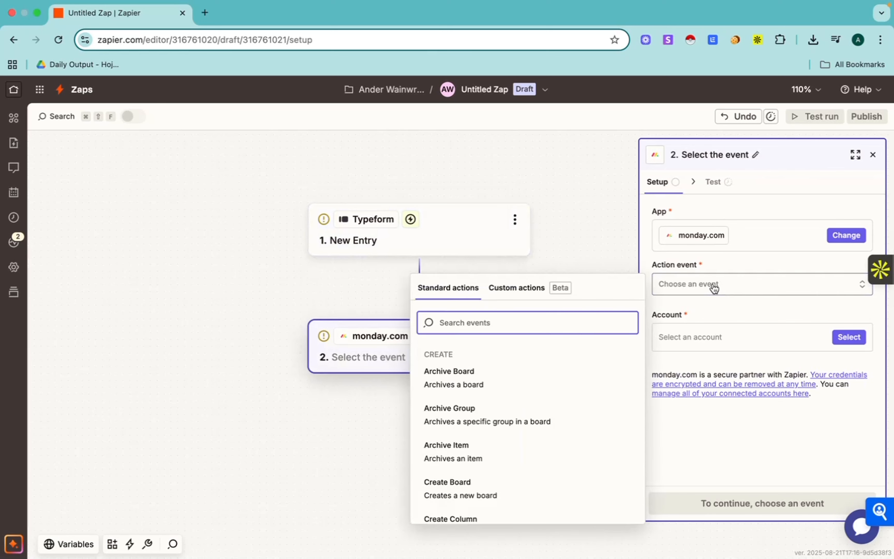
scroll(502, 382, "down", 5)
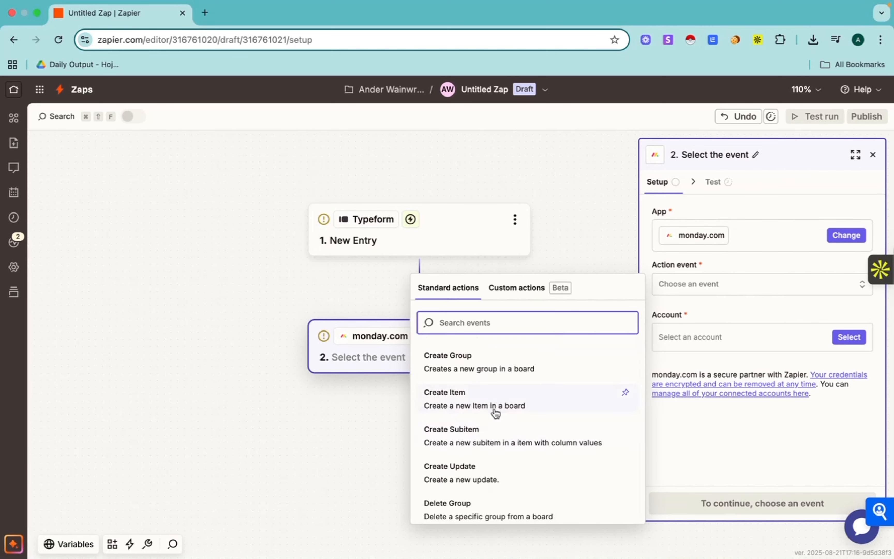
scroll(523, 425, "down", 2)
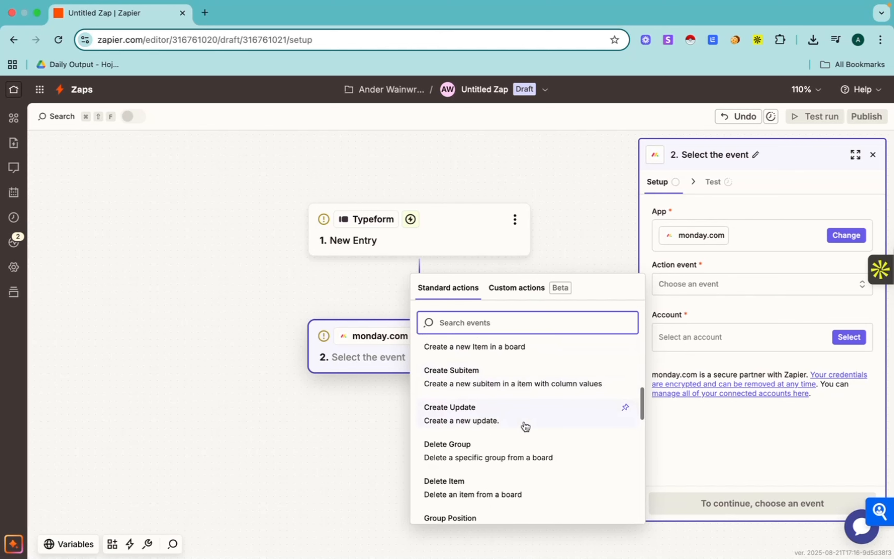
scroll(524, 426, "up", 1)
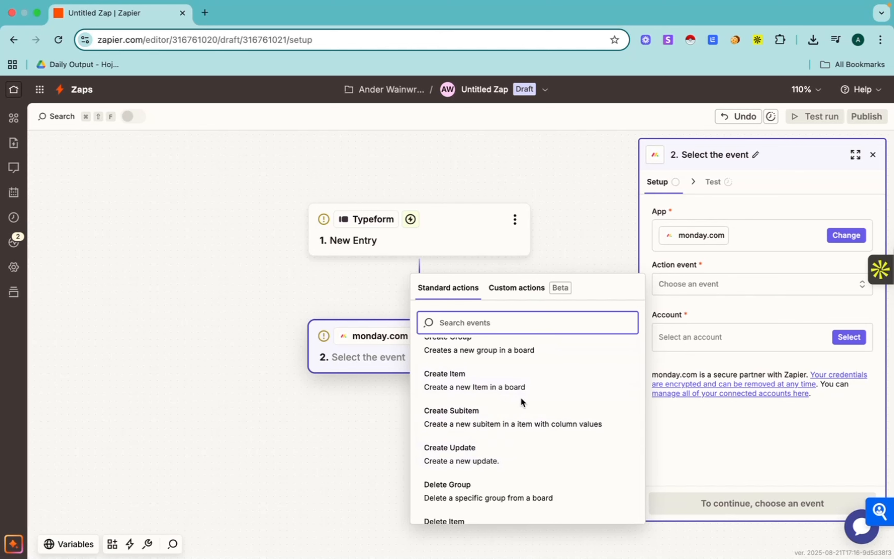
left_click(541, 388)
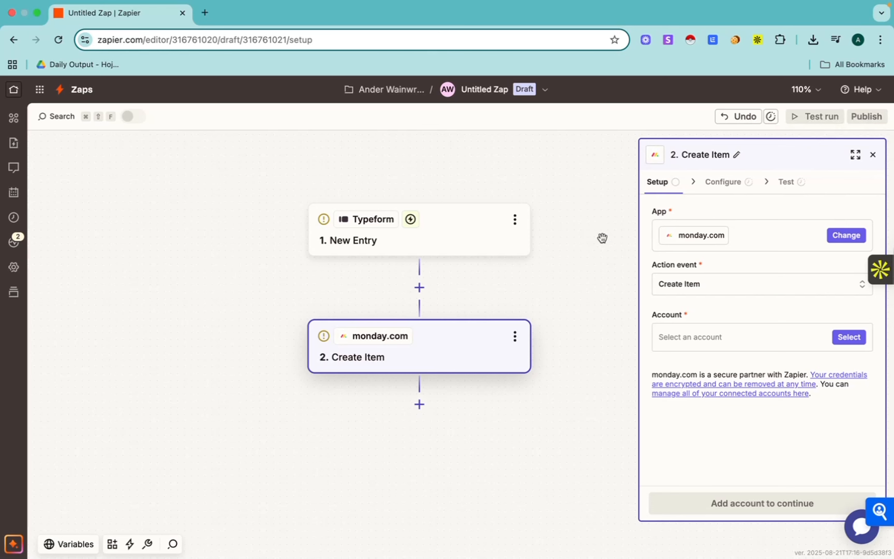
left_click_drag(593, 269, 563, 228)
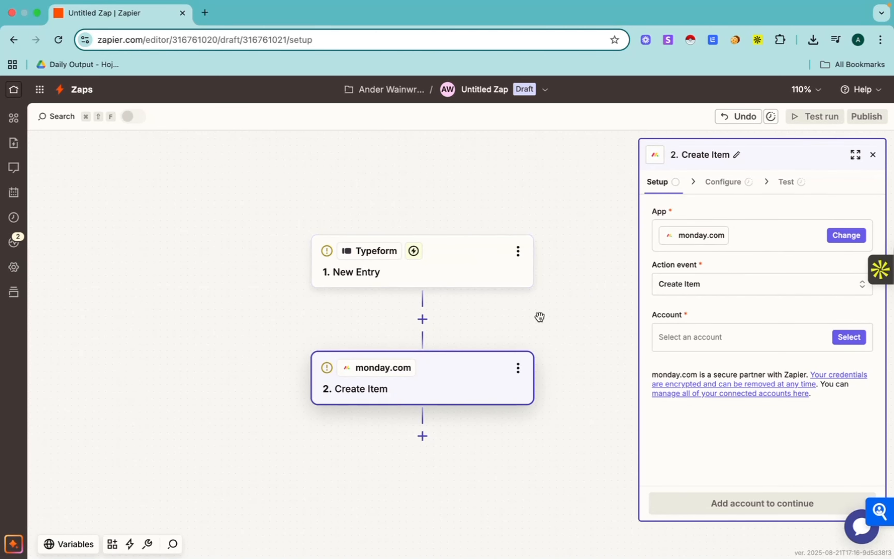
scroll(498, 303, "right", 3)
scroll(499, 304, "down", 2)
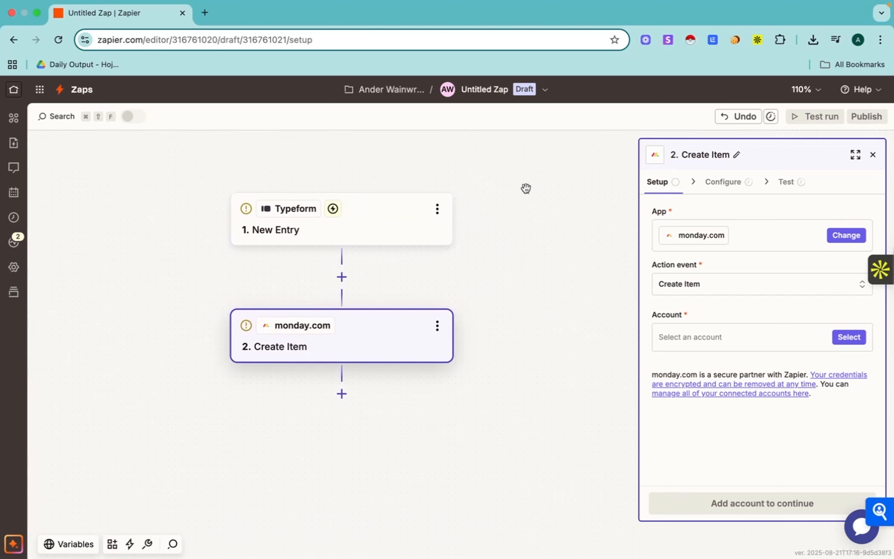
scroll(539, 215, "up", 2)
scroll(539, 216, "left", 1)
Rename the Zap to "Typeform to Monday.com".
left_click(479, 88)
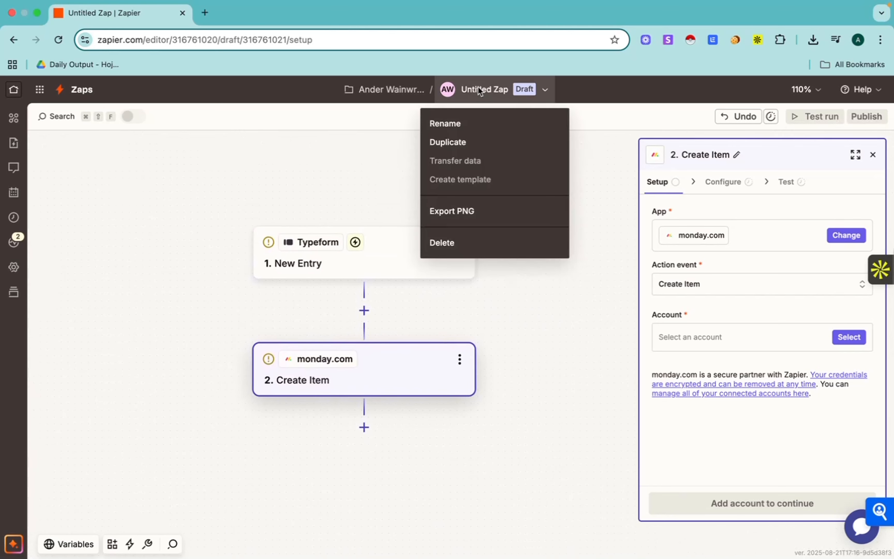
left_click(485, 126)
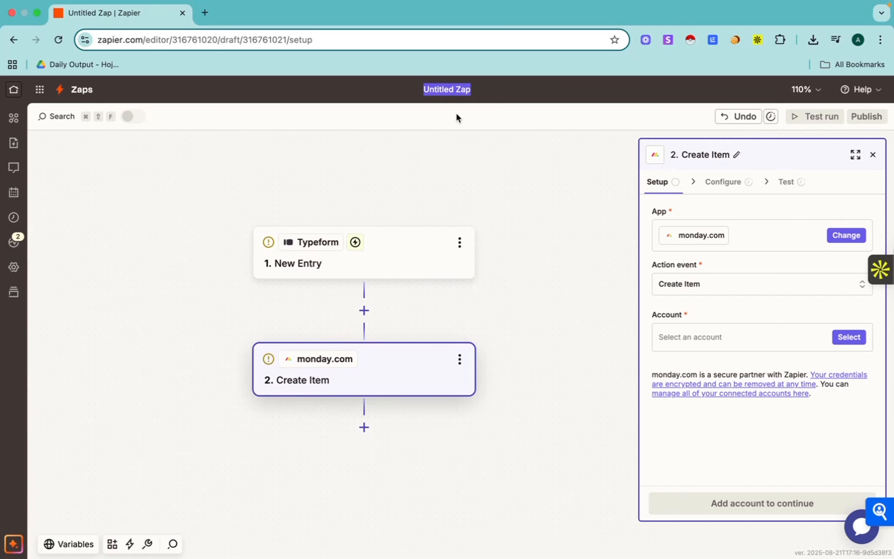
type("Ty")
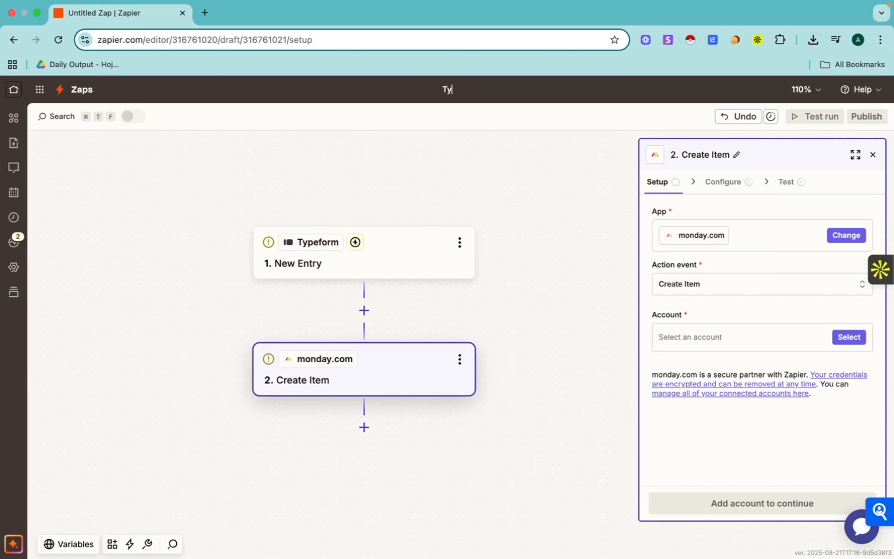
type("peform to Monday.com")
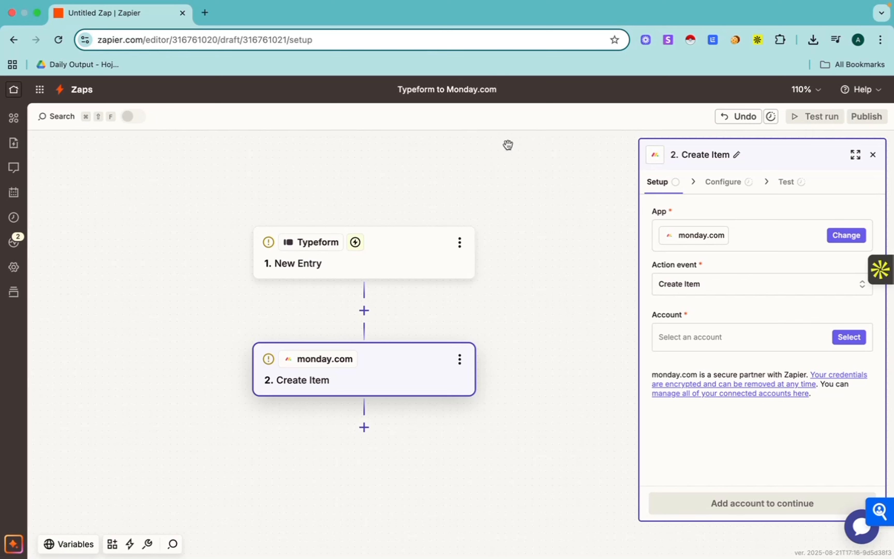
left_click(526, 155)
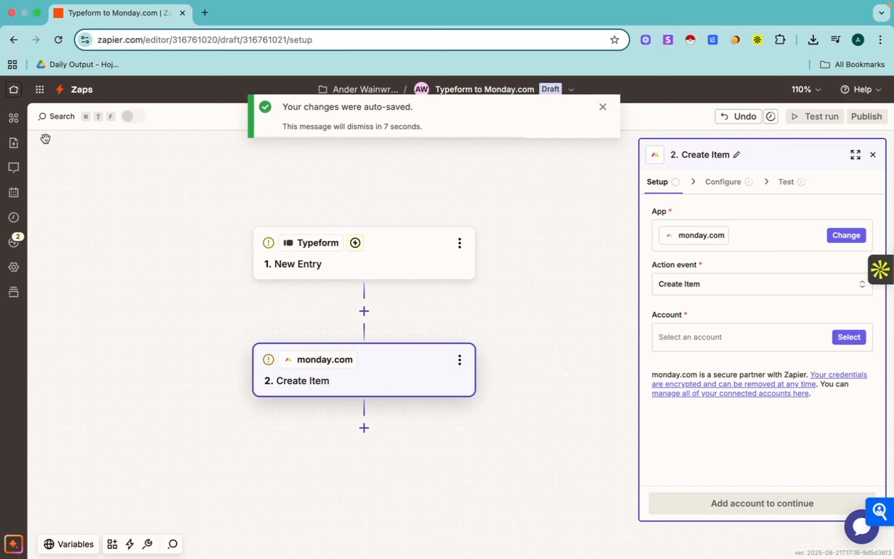
Leave the editor for the list of all Zaps and create another new Zap from there.
left_click(63, 90)
left_click(481, 222)
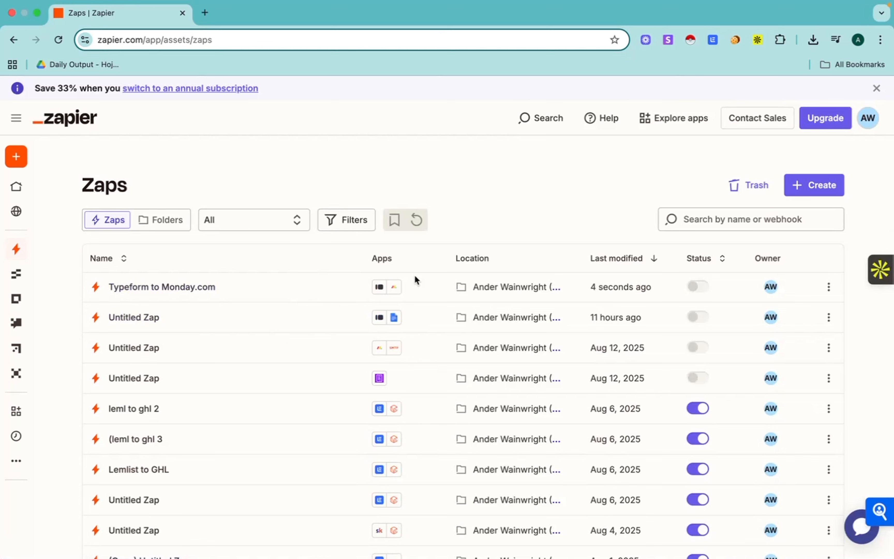
left_click(802, 190)
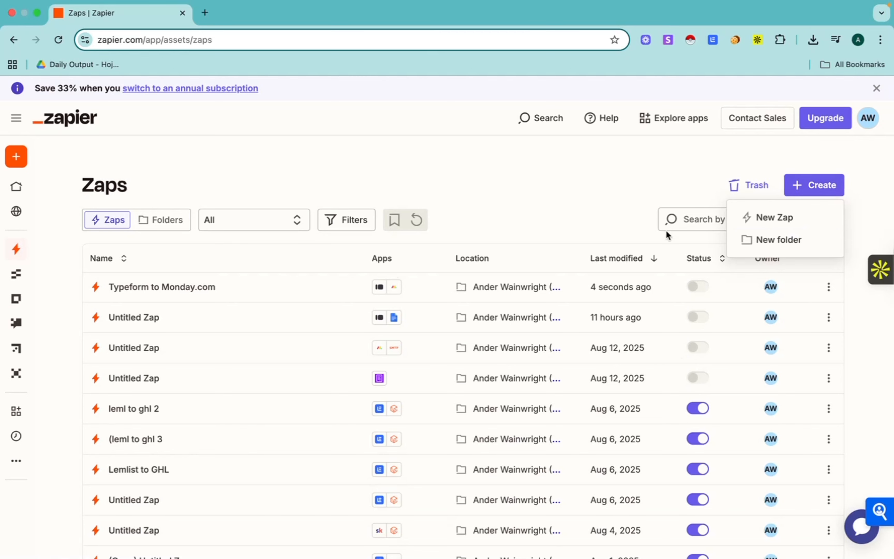
left_click(773, 221)
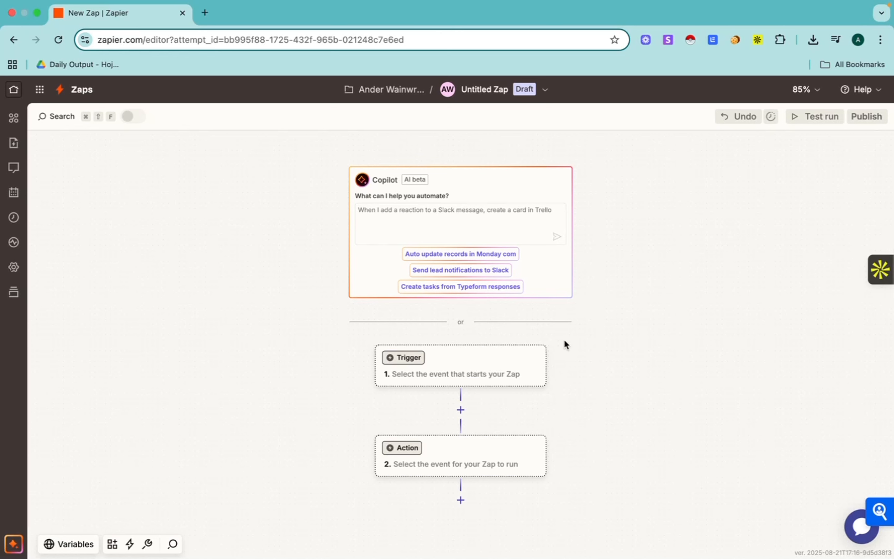
Choose TidyCal as the trigger app of the new Zap by searching for "tidy".
scroll(560, 343, "down", 2)
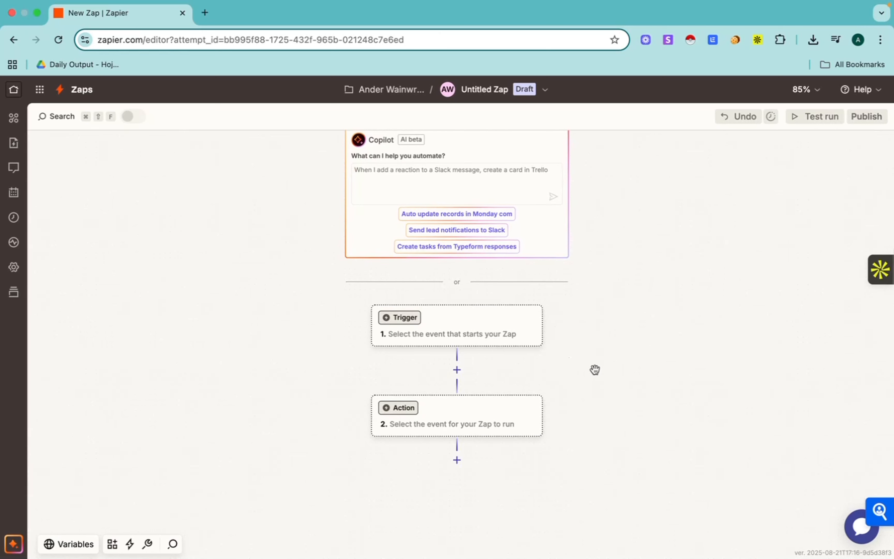
left_click(449, 325)
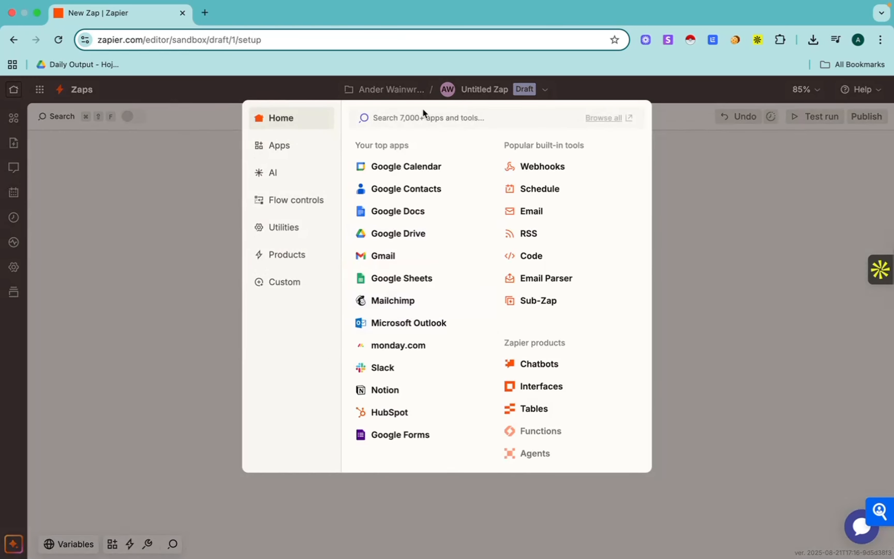
left_click(423, 117)
type("t")
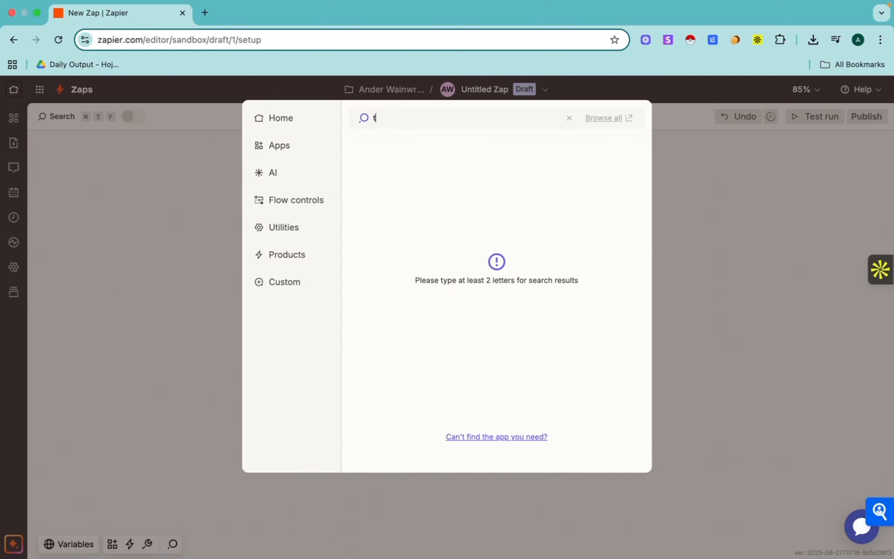
type("idy")
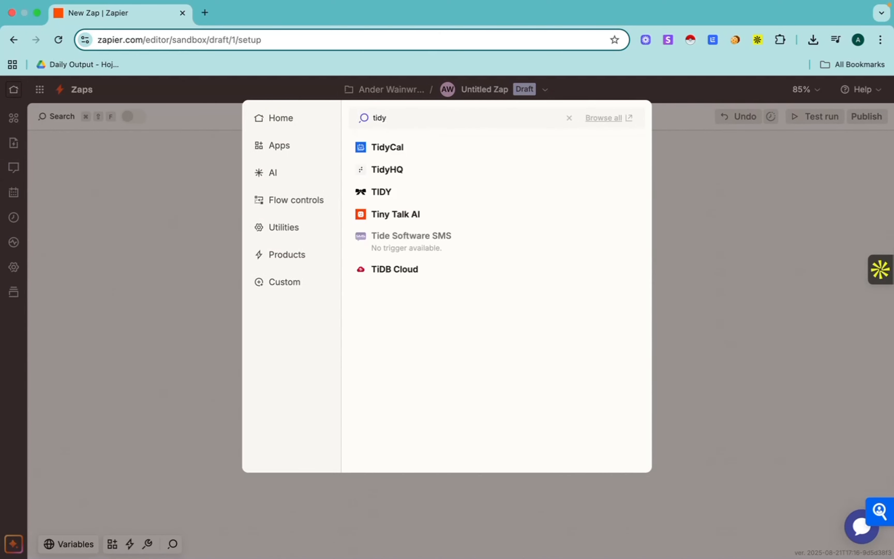
left_click(428, 150)
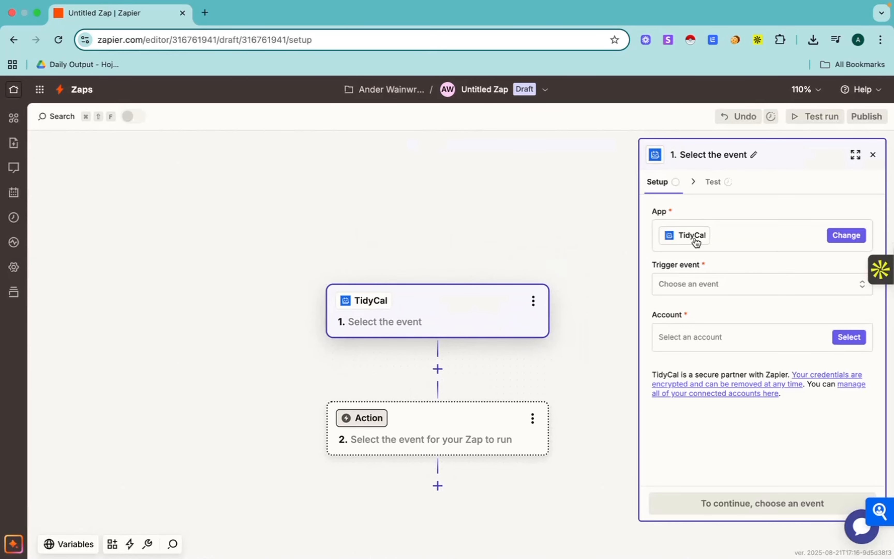
Set the TidyCal step's trigger event to New Booking.
left_click(721, 292)
scroll(494, 370, "down", 1)
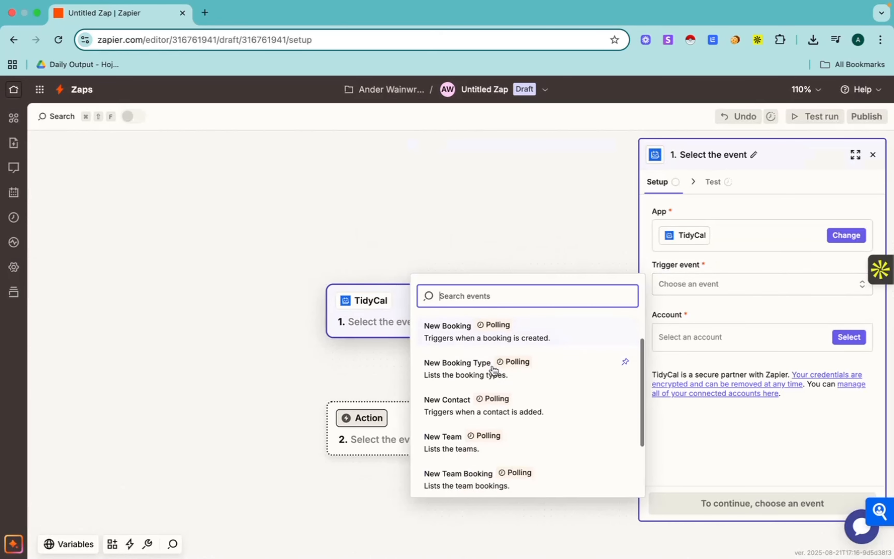
left_click(554, 338)
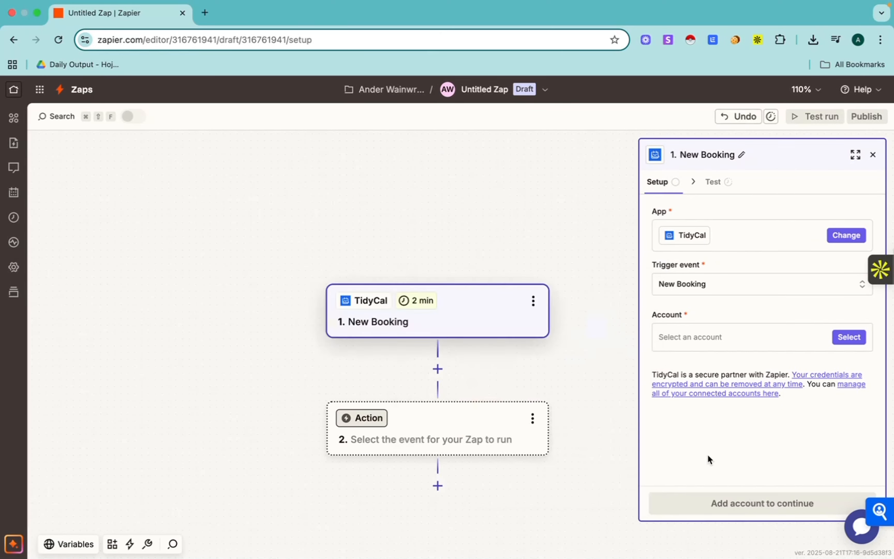
Choose Google Calendar as the app for the Zap's action step by searching for "goo".
left_click_drag(592, 377, 579, 261)
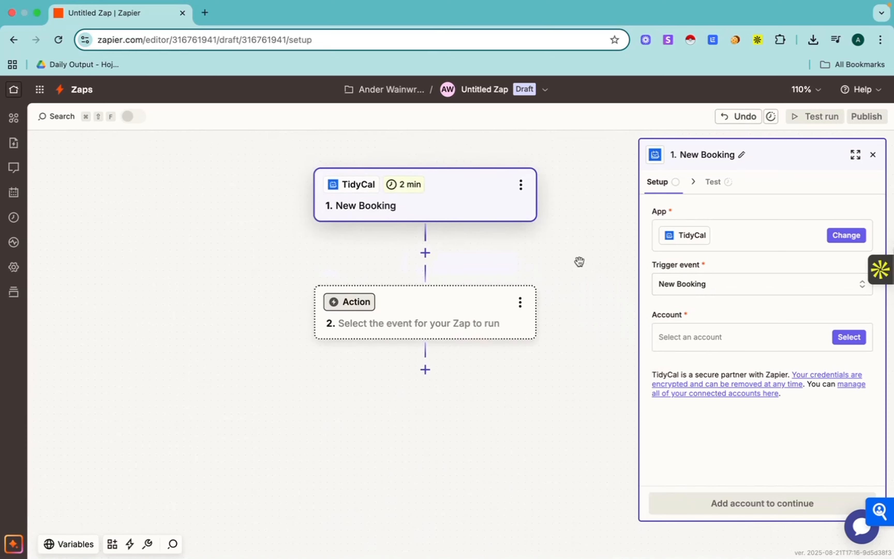
left_click(440, 326)
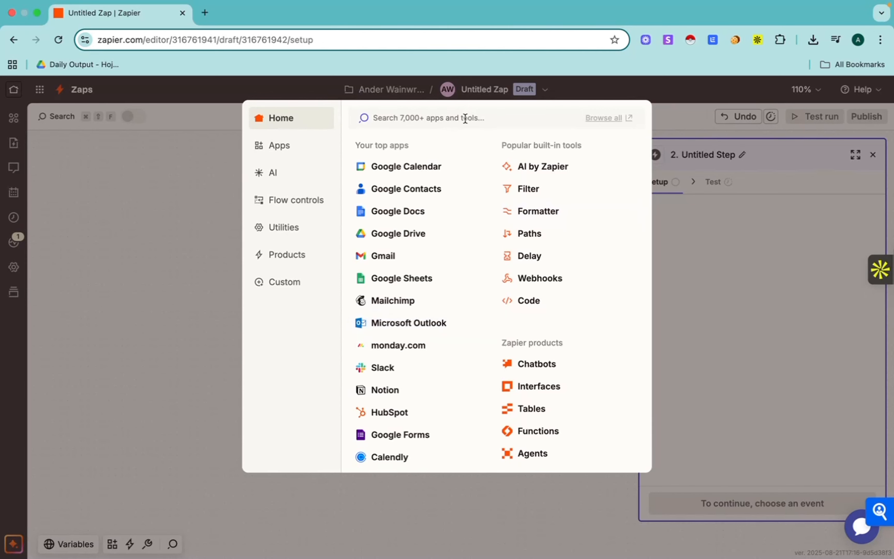
type("goo")
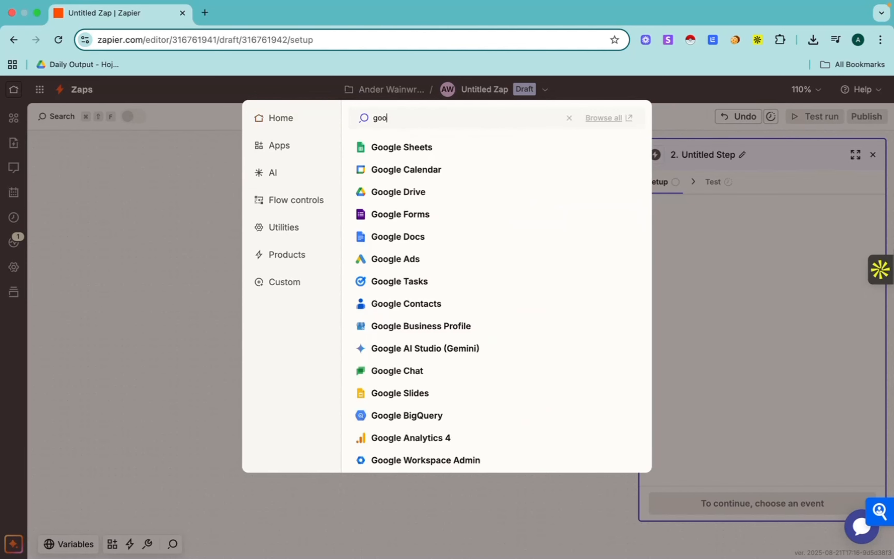
left_click(398, 173)
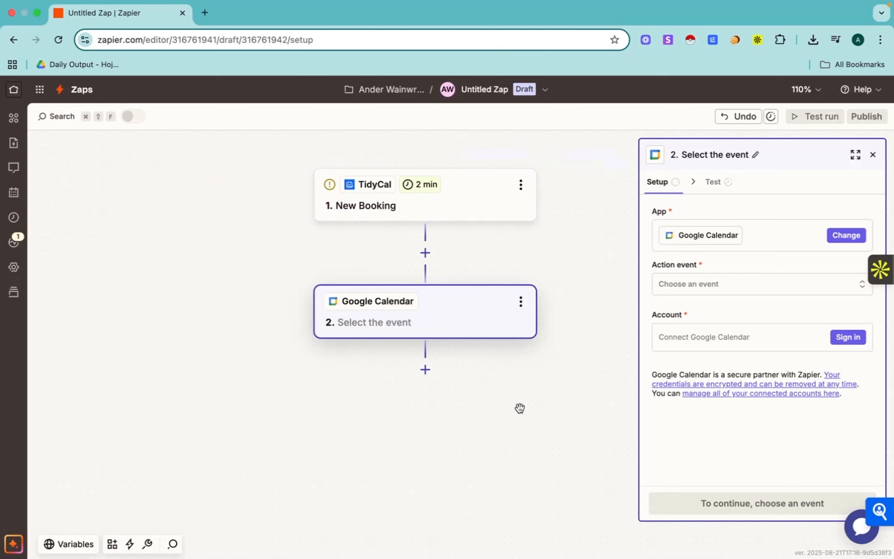
Look through the Google Calendar actions and set the step's action event to Add Attendee(s) to Event.
left_click_drag(520, 408, 423, 417)
left_click(718, 287)
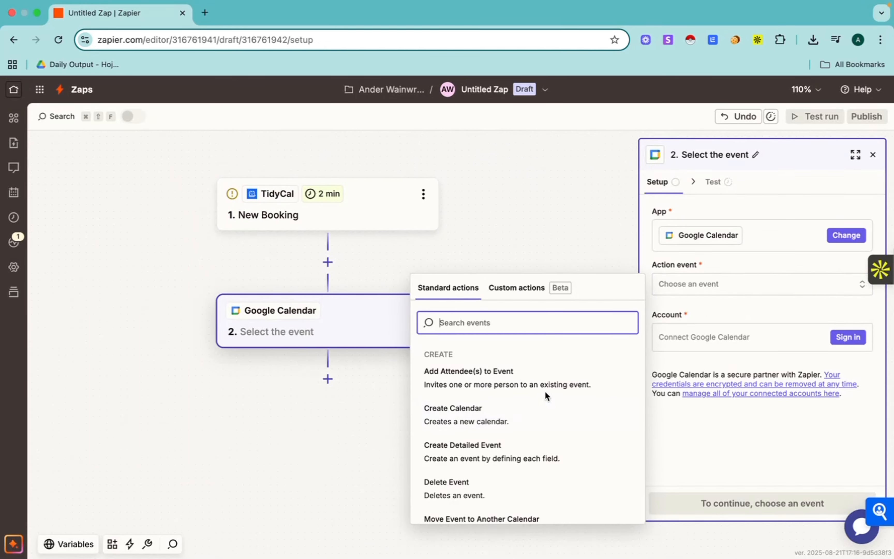
scroll(492, 405, "down", 4)
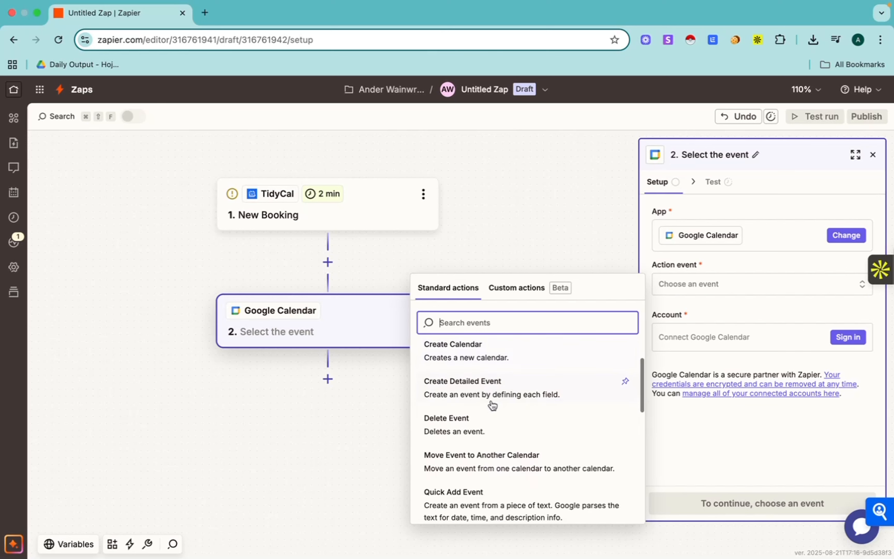
scroll(491, 403, "down", 8)
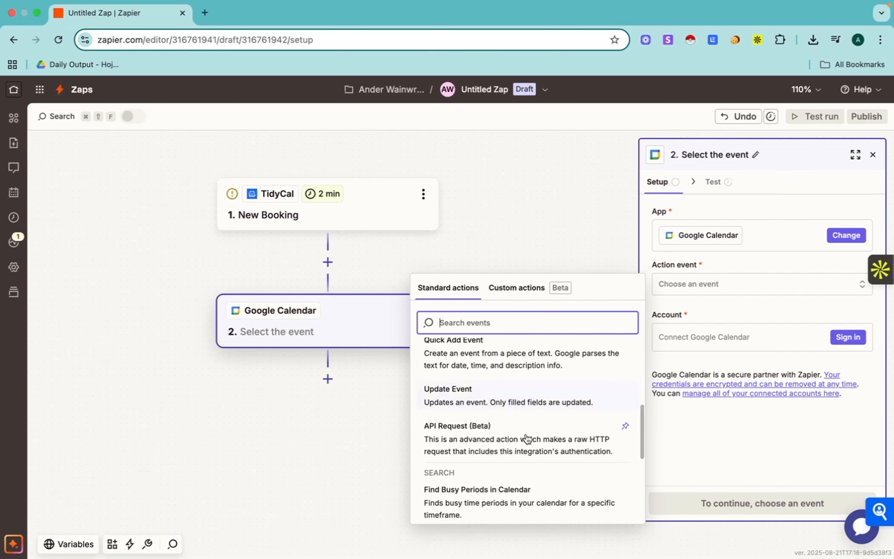
scroll(528, 439, "down", 3)
scroll(528, 442, "up", 10)
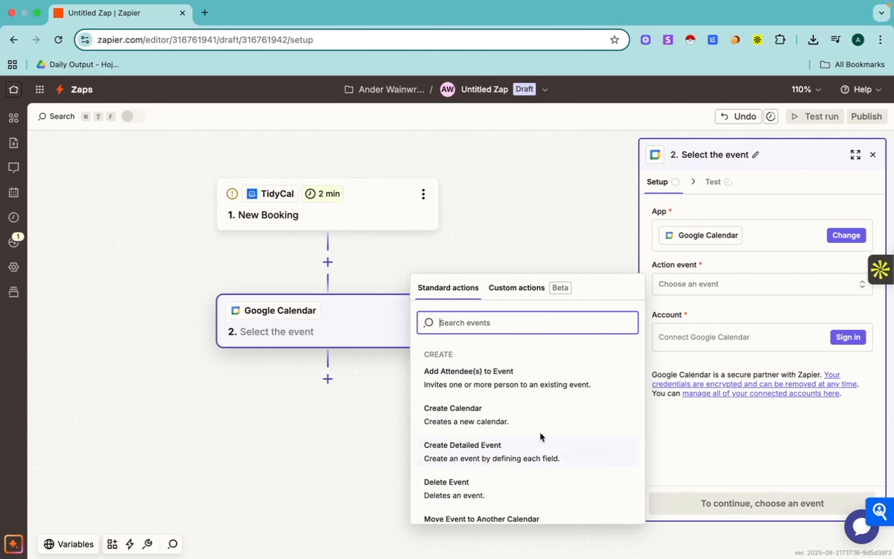
left_click(521, 383)
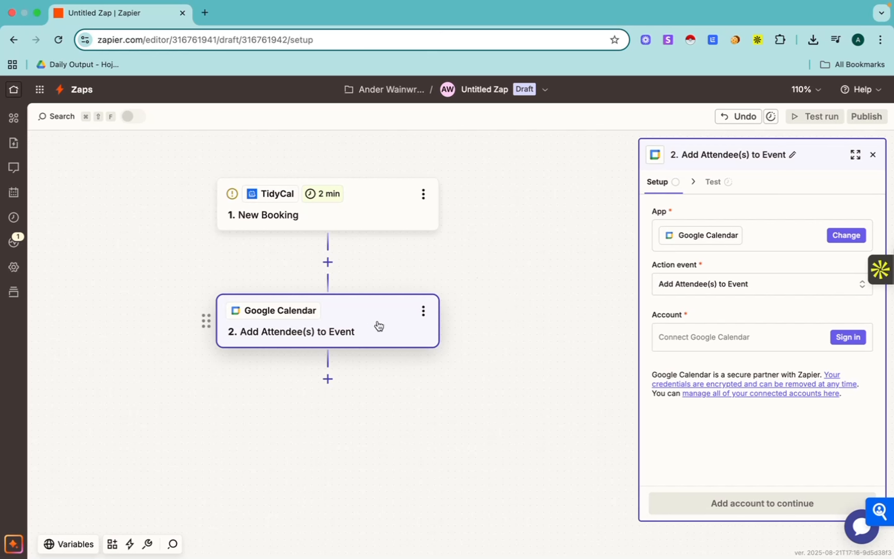
left_click_drag(488, 262, 523, 267)
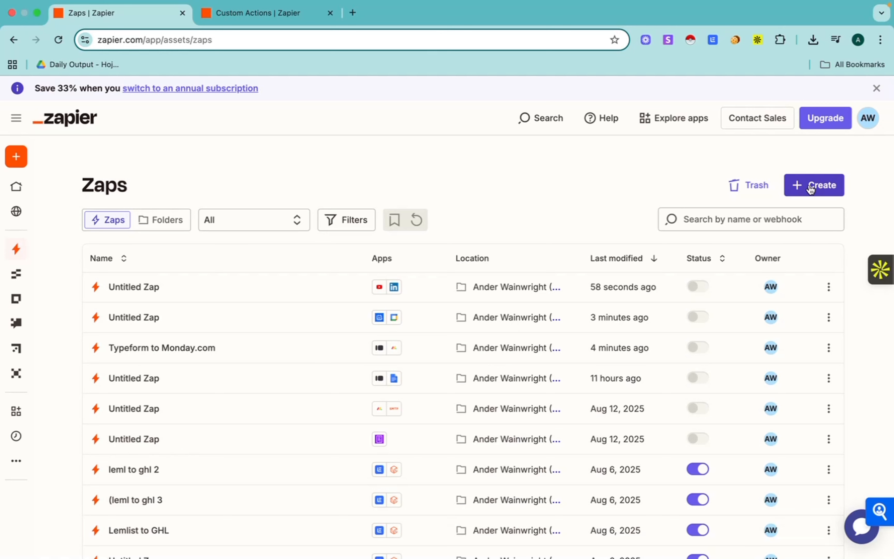
Create another new Zap from the list of Zaps and choose PandaDoc as its trigger app.
left_click(812, 189)
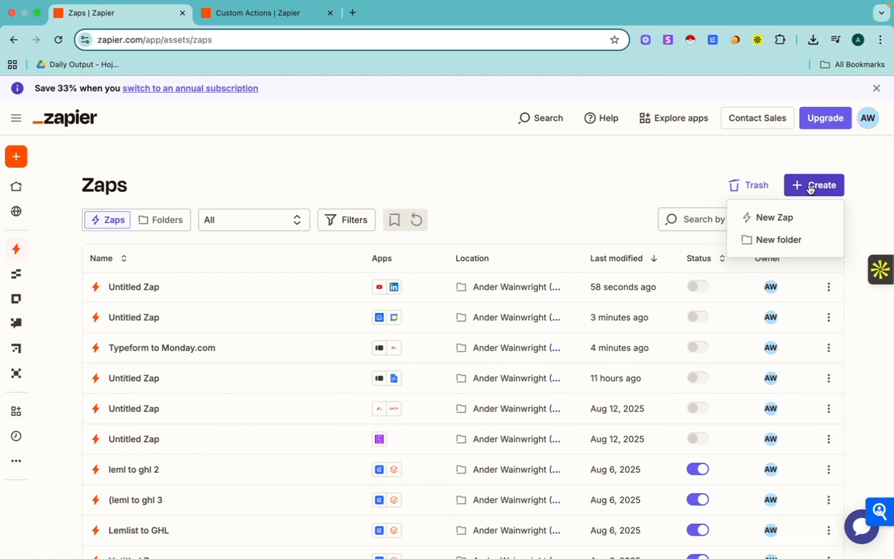
left_click(788, 215)
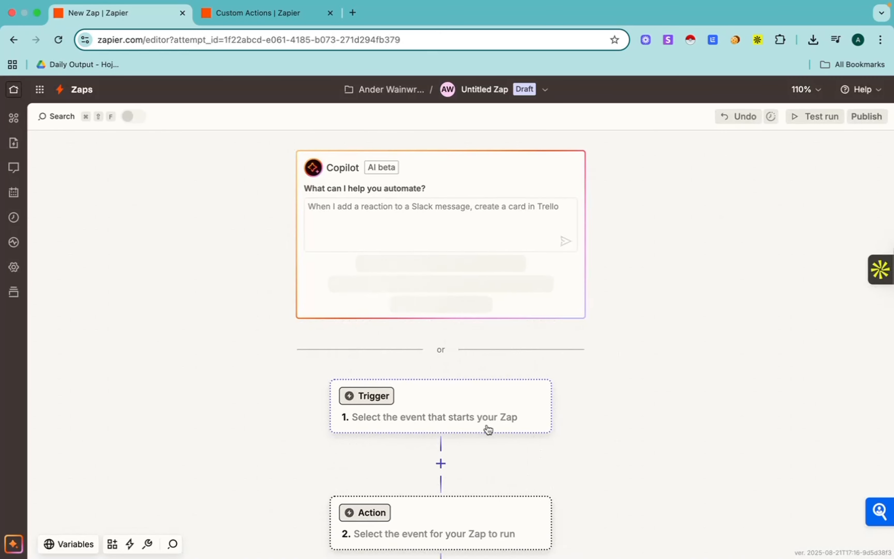
left_click(458, 374)
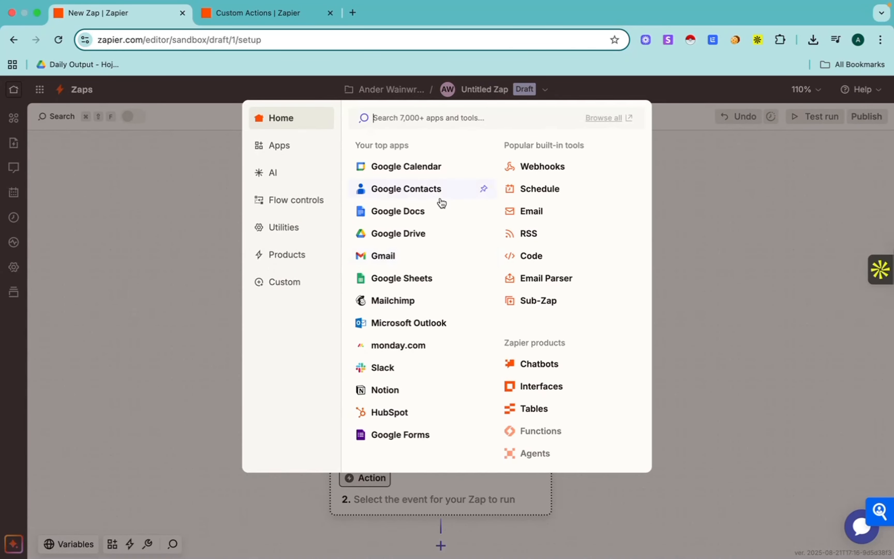
left_click(414, 117)
type("pand")
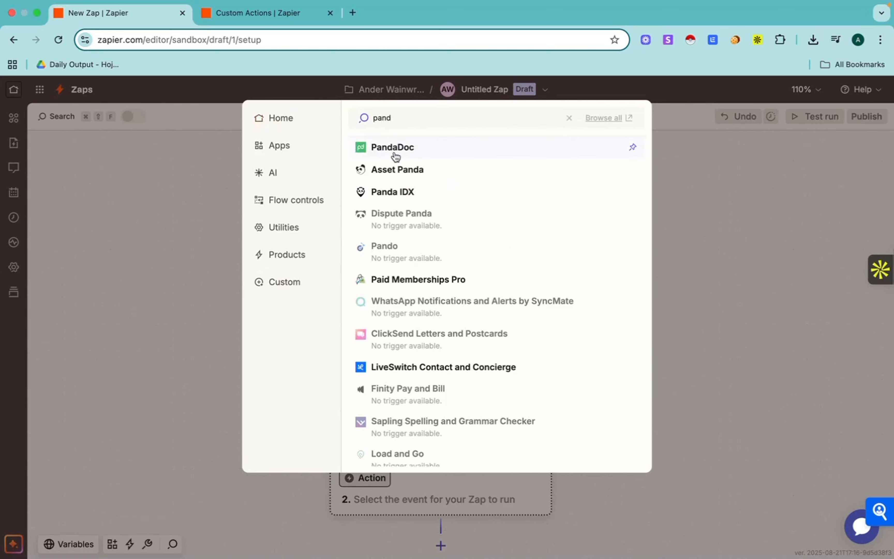
left_click(396, 155)
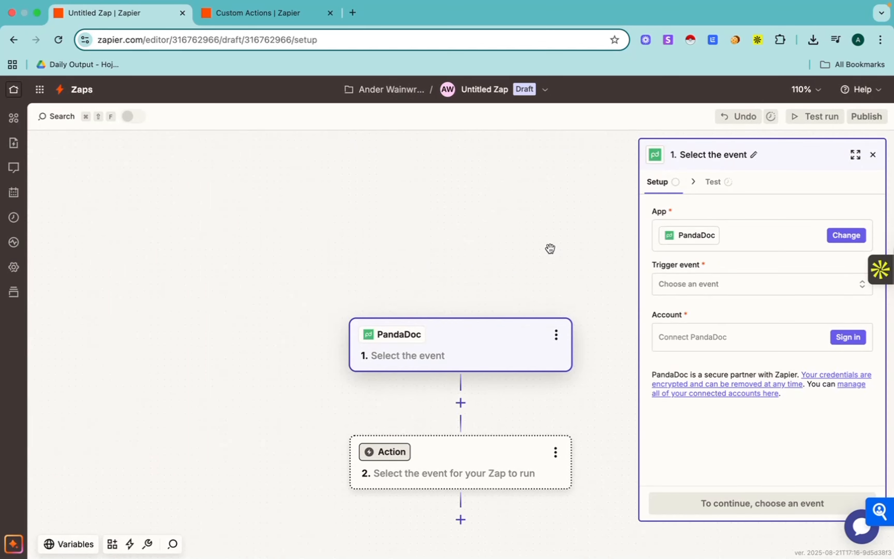
Set the PandaDoc step's trigger event to Document Completed.
left_click_drag(497, 242, 442, 149)
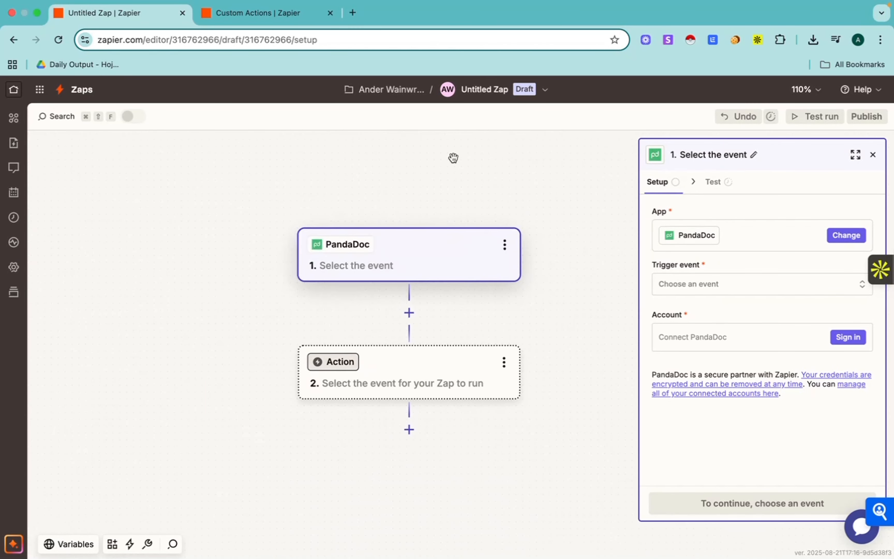
left_click(731, 291)
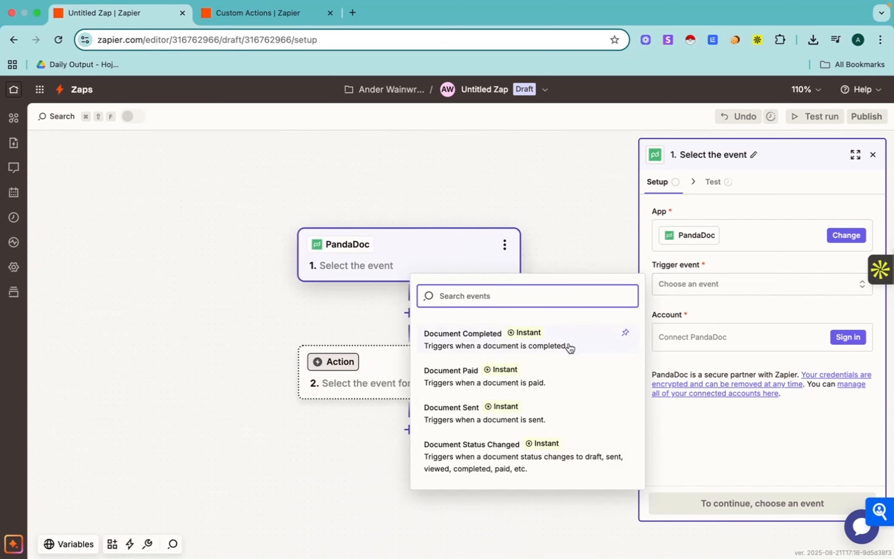
left_click(584, 347)
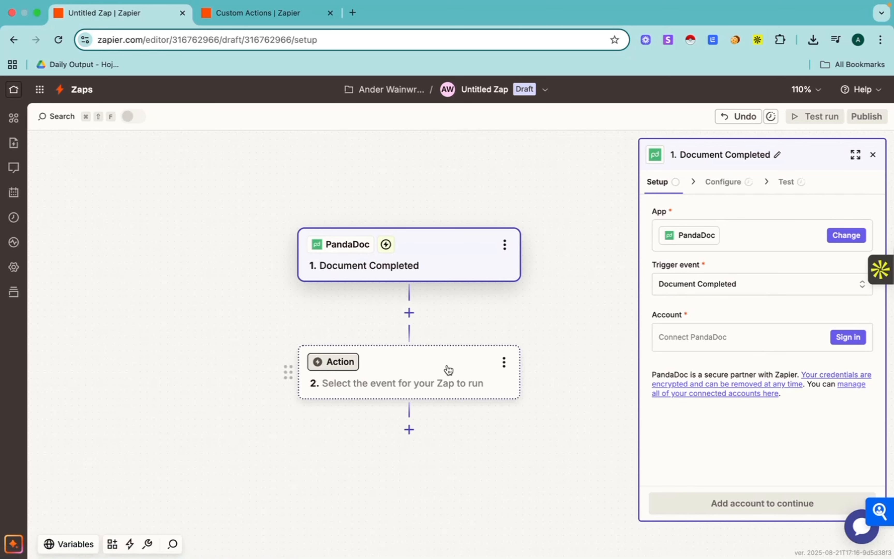
Choose Stripe as the app for the action step following the PandaDoc trigger.
left_click(440, 374)
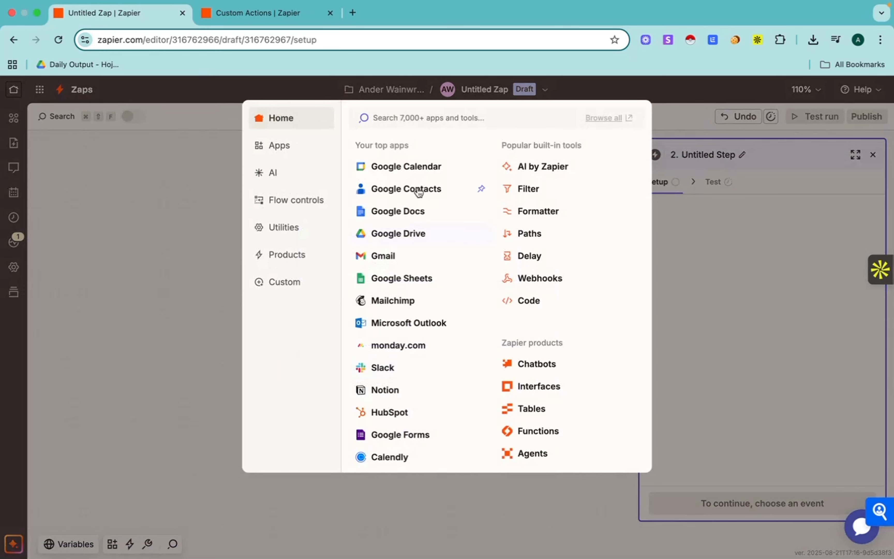
left_click(415, 118)
type("str")
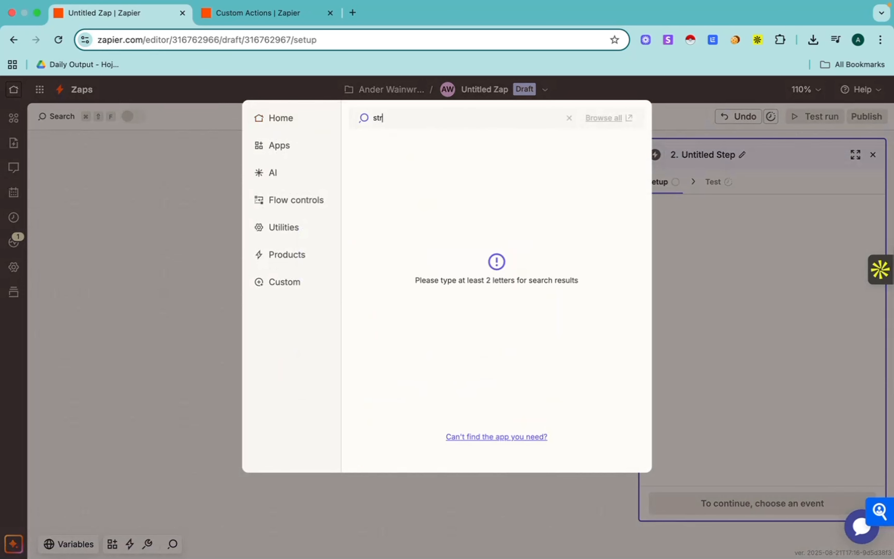
left_click(398, 145)
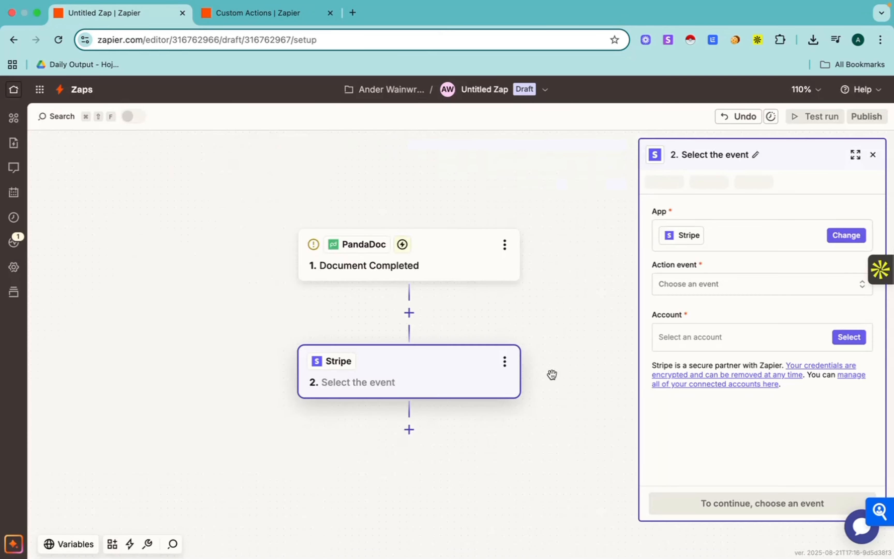
Set the Stripe step's action event to Create Invoice.
left_click(734, 284)
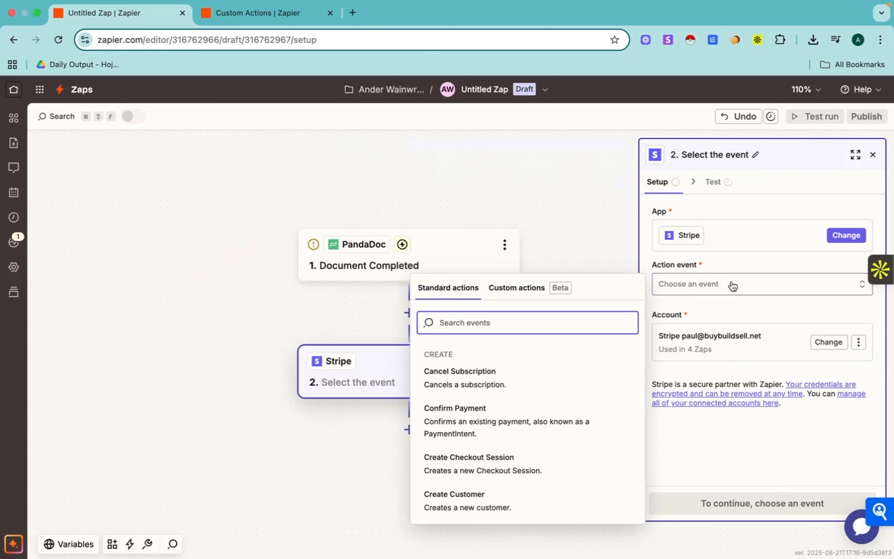
scroll(501, 387, "down", 3)
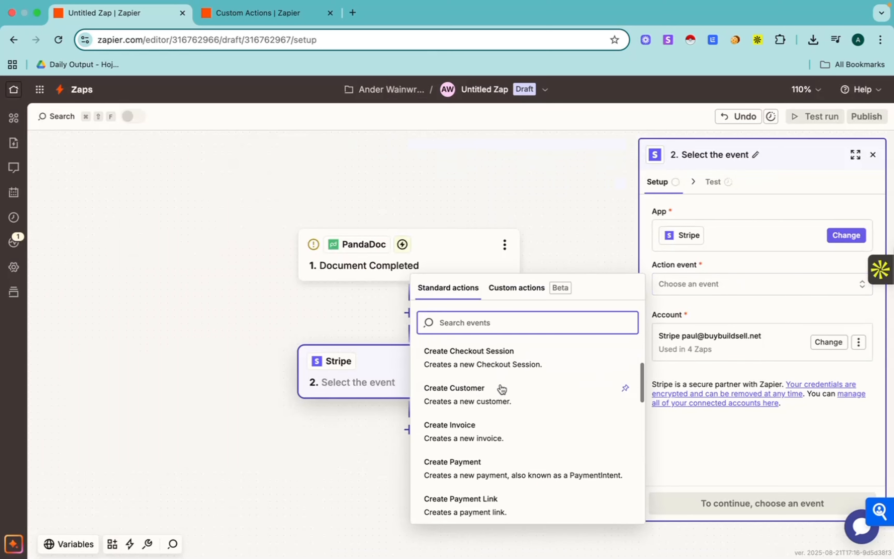
scroll(500, 384, "down", 2)
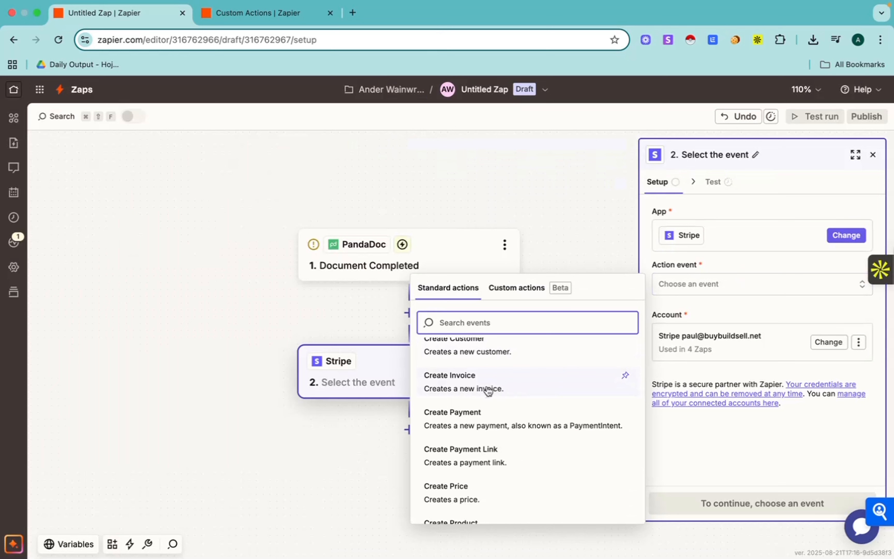
left_click(487, 390)
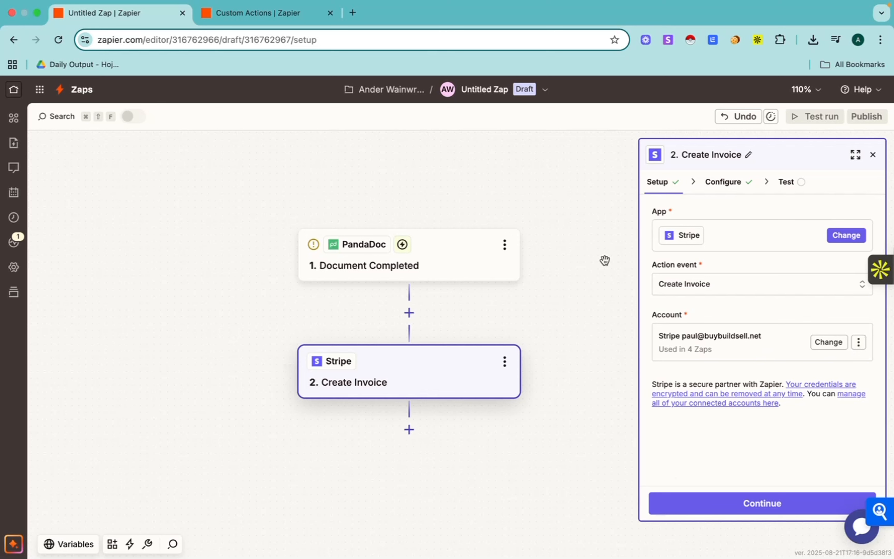
Review the configuration fields of the Stripe Create Invoice step, from Customer ID through the invoice item options.
left_click(734, 189)
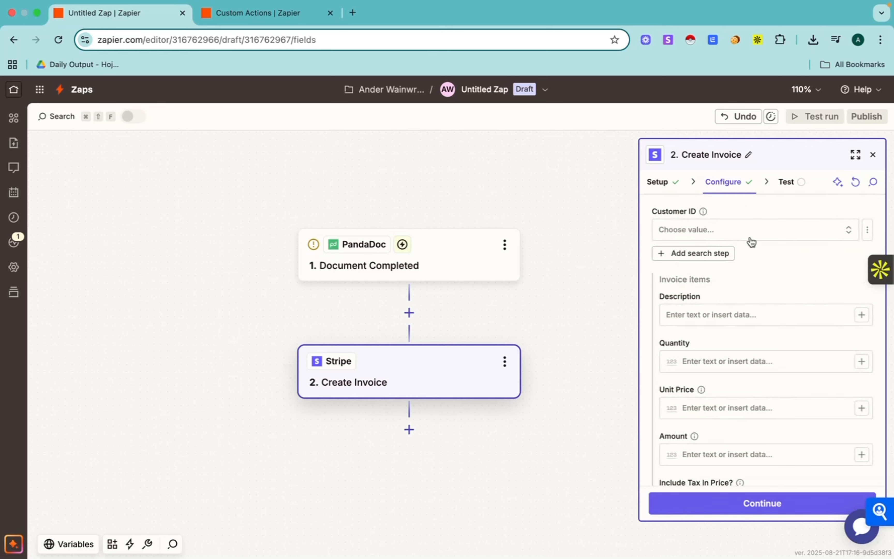
scroll(764, 283, "down", 5)
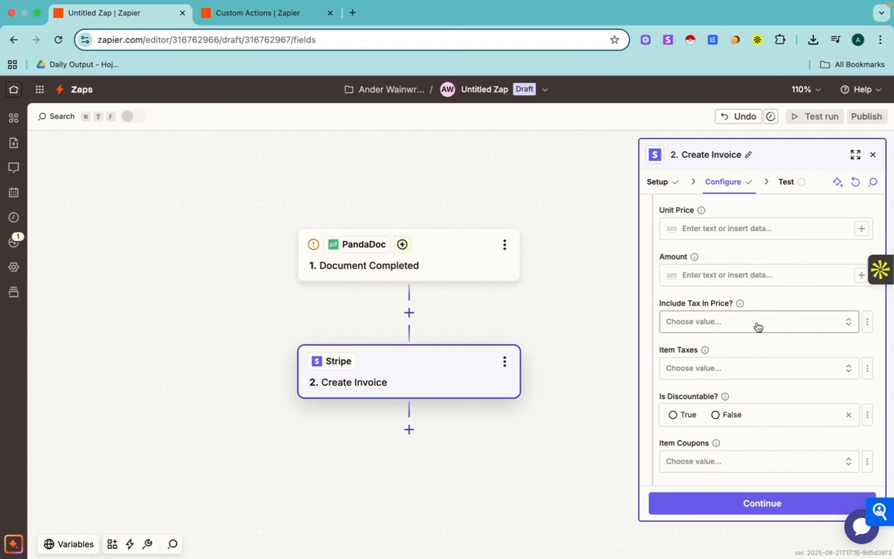
scroll(759, 302, "down", 7)
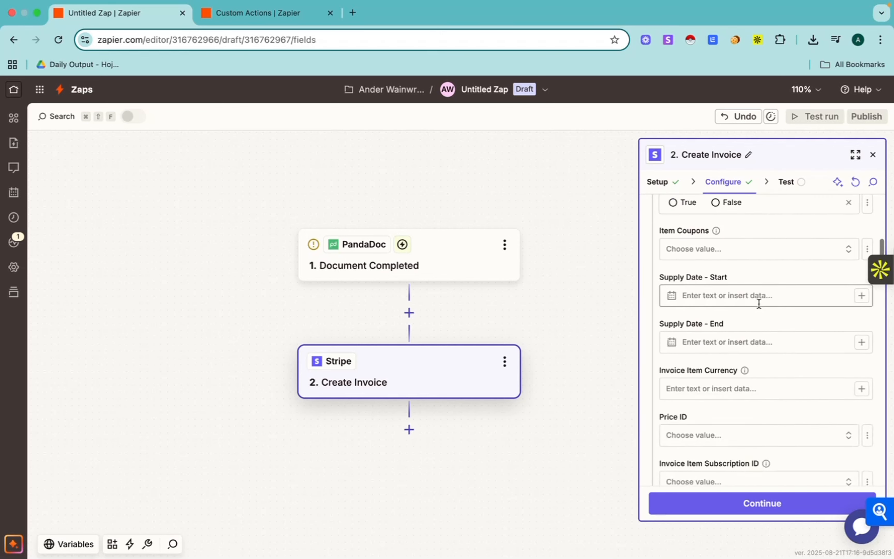
scroll(759, 304, "down", 3)
scroll(758, 304, "up", 15)
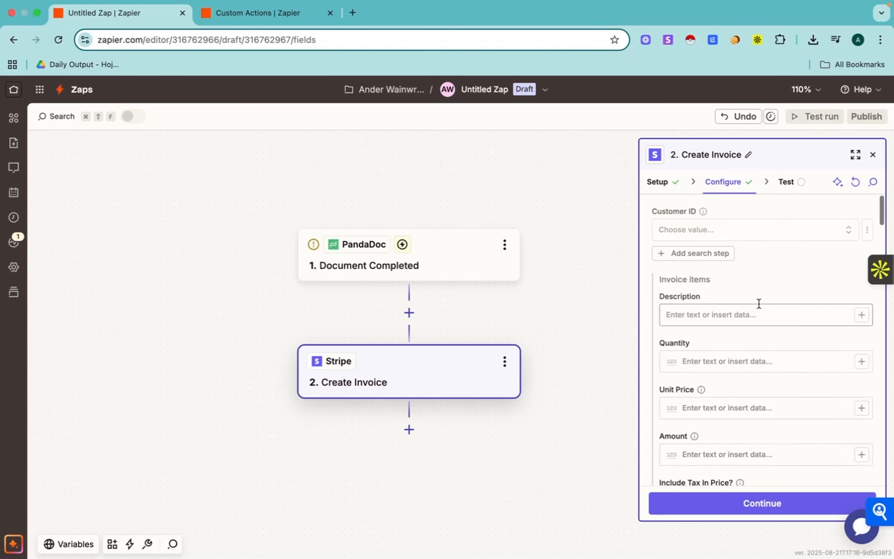
scroll(762, 355, "down", 12)
scroll(761, 356, "up", 15)
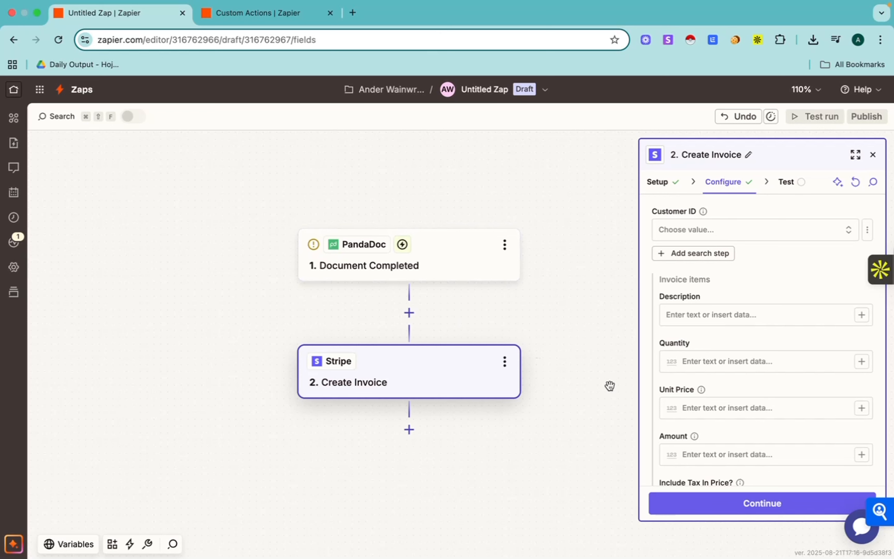
Add a Gmail action after the Stripe step and set its action event to Send Email.
left_click(409, 429)
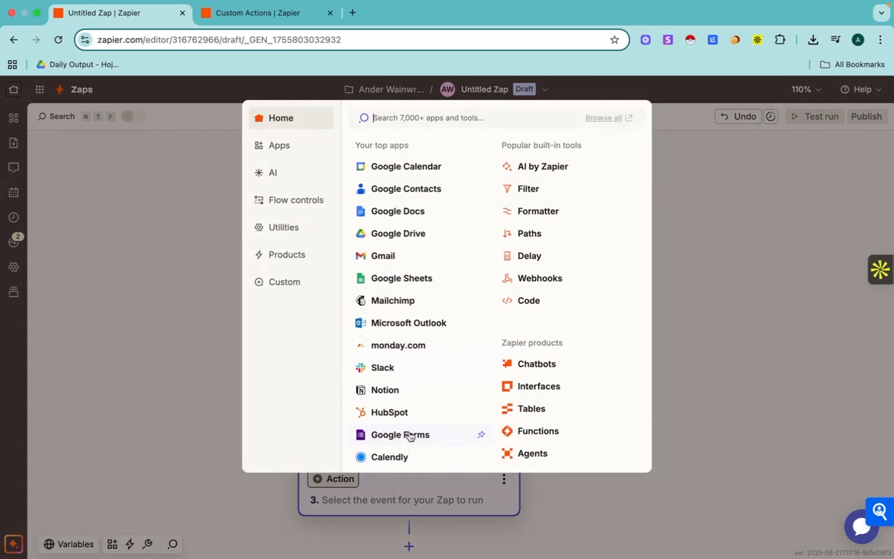
left_click(399, 260)
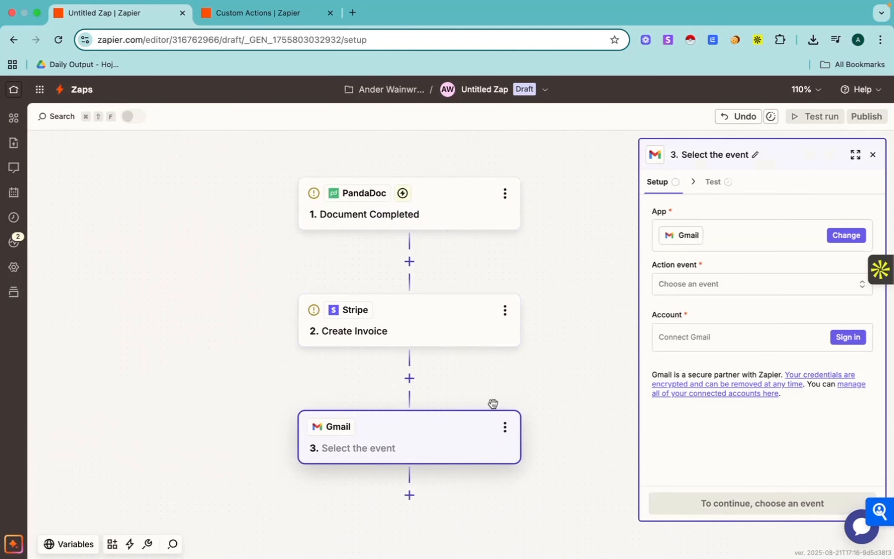
left_click(741, 285)
scroll(514, 383, "down", 5)
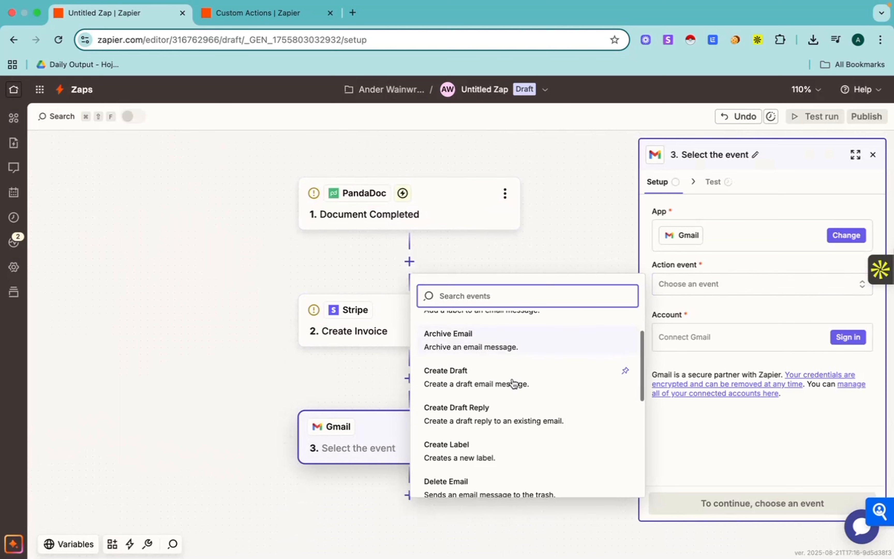
scroll(514, 382, "up", 3)
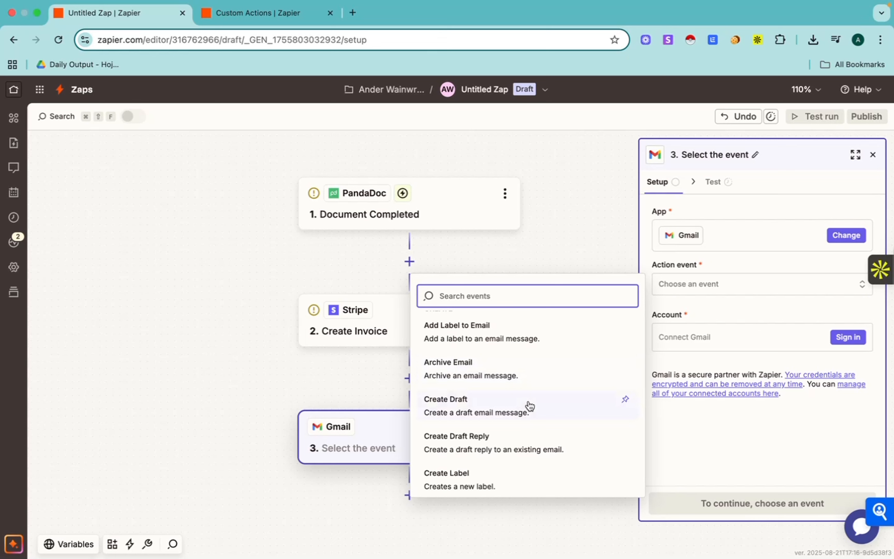
scroll(530, 406, "down", 7)
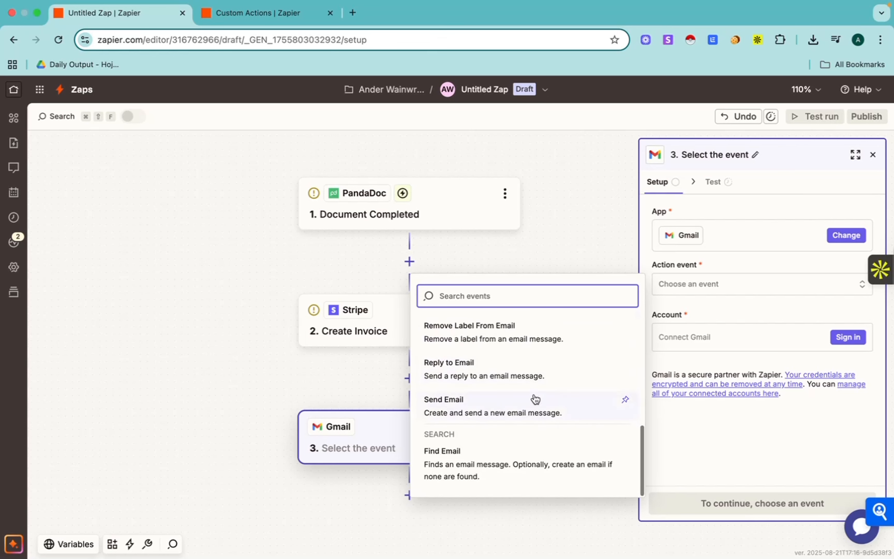
left_click(513, 408)
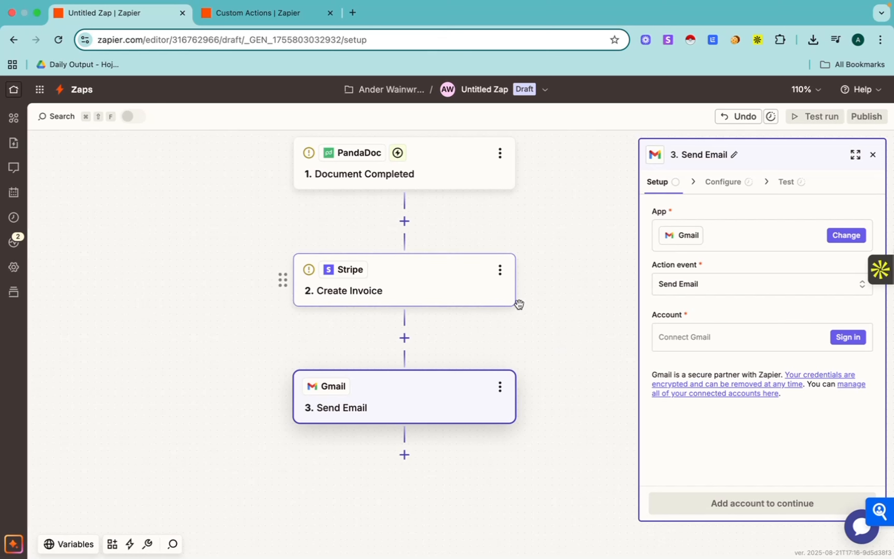
left_click_drag(550, 353, 513, 377)
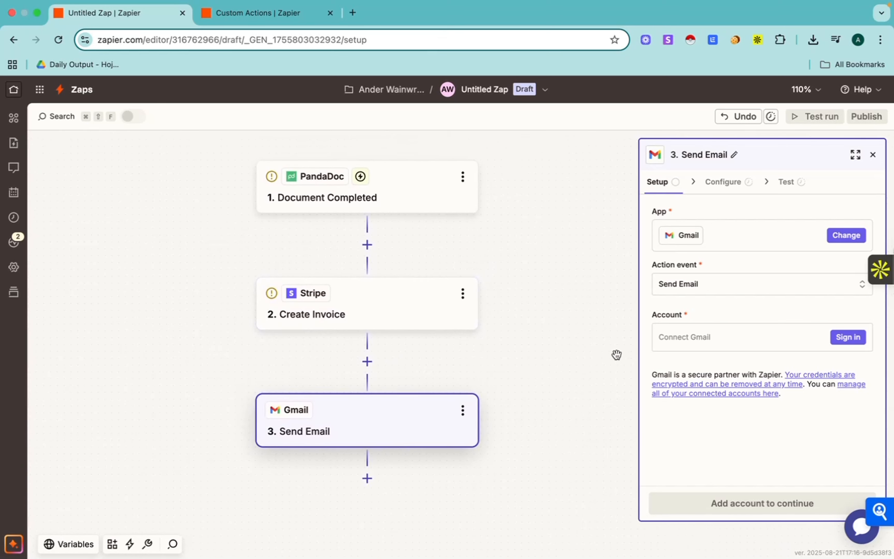
mouse_move(534, 290)
left_mouse_down()
mouse_move(561, 289)
mouse_move(531, 250)
mouse_move(544, 292)
left_mouse_up()
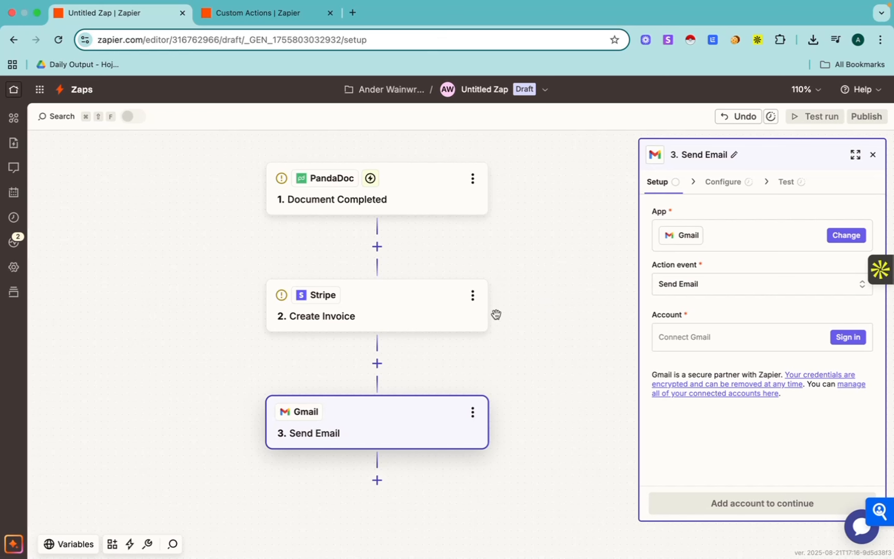
Return to the list of Zaps, create a new Zap and choose monday.com as its trigger app.
left_click(65, 90)
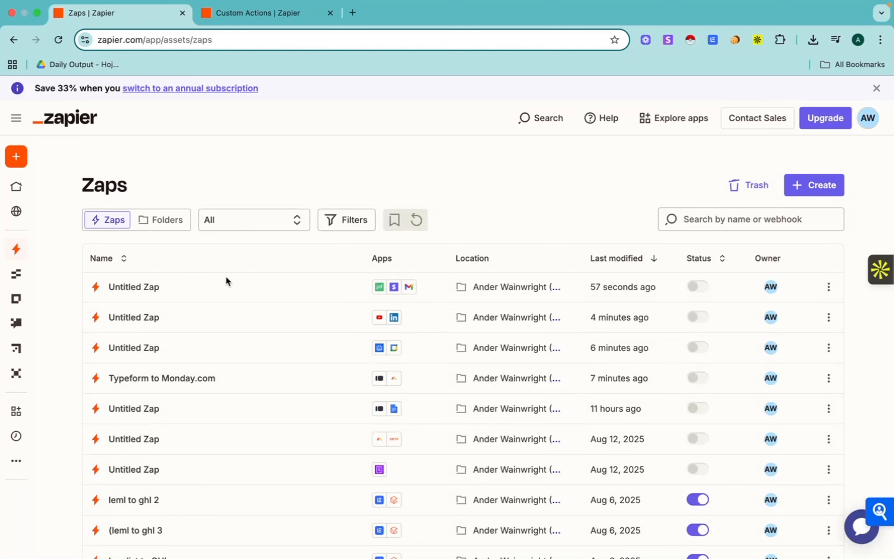
left_click(805, 193)
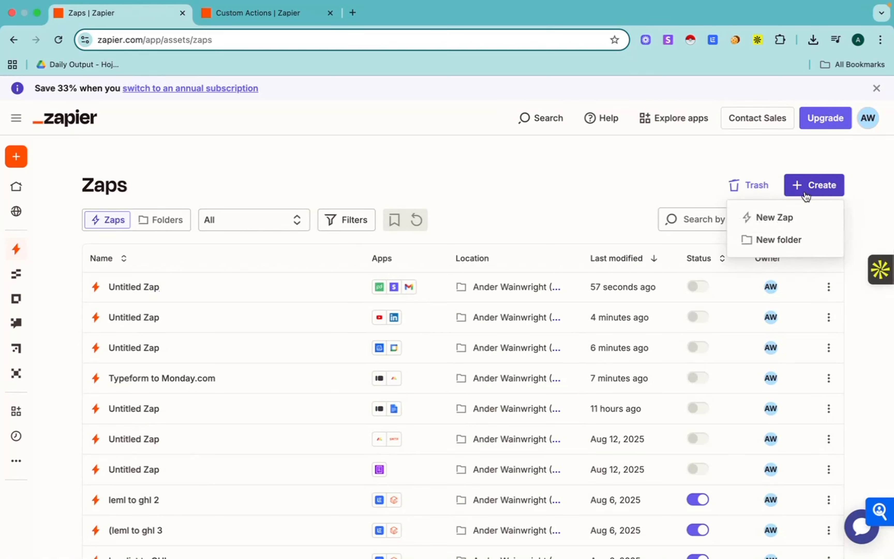
left_click(785, 218)
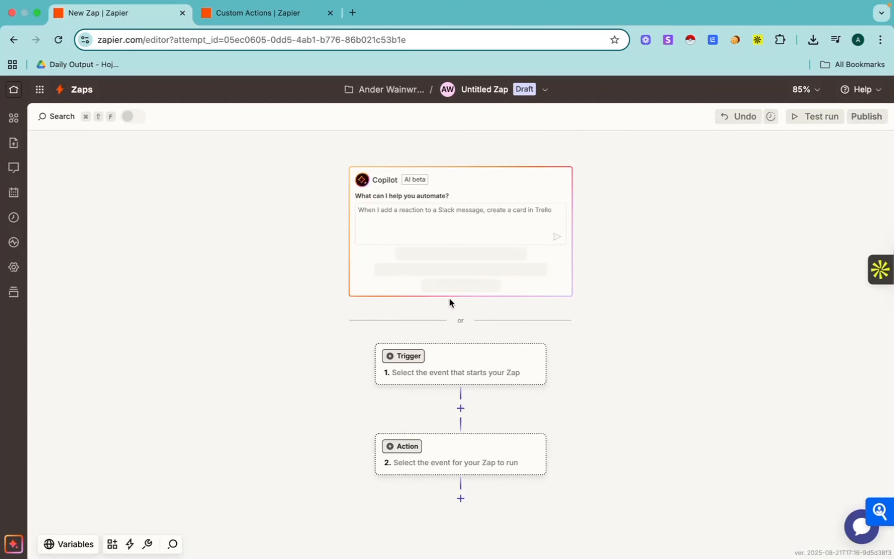
left_click(459, 372)
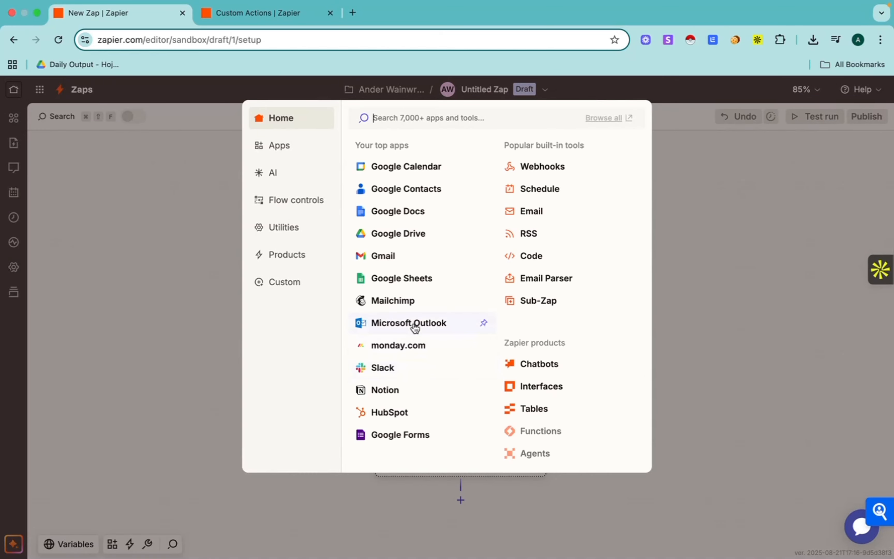
left_click(395, 348)
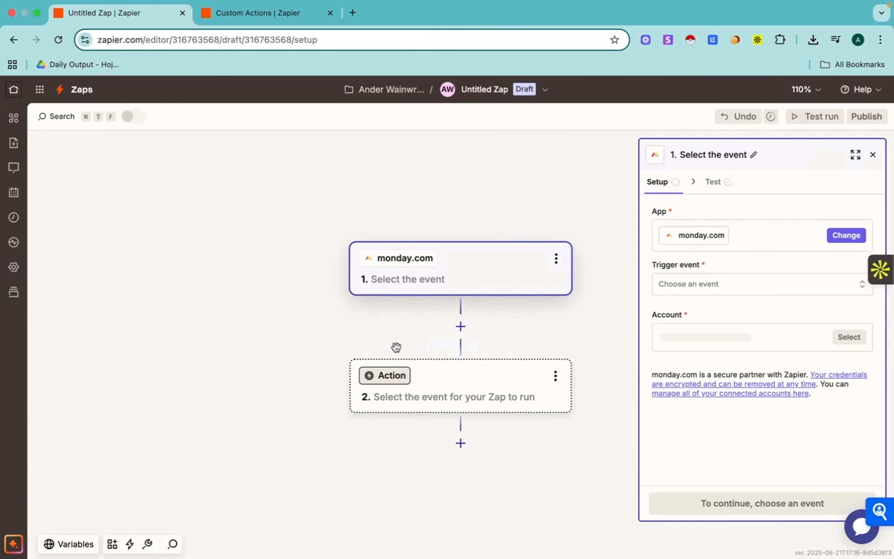
Examine the trigger events available for monday.com, including the item, board and column-value-change events, and close the list without choosing one.
left_click(717, 288)
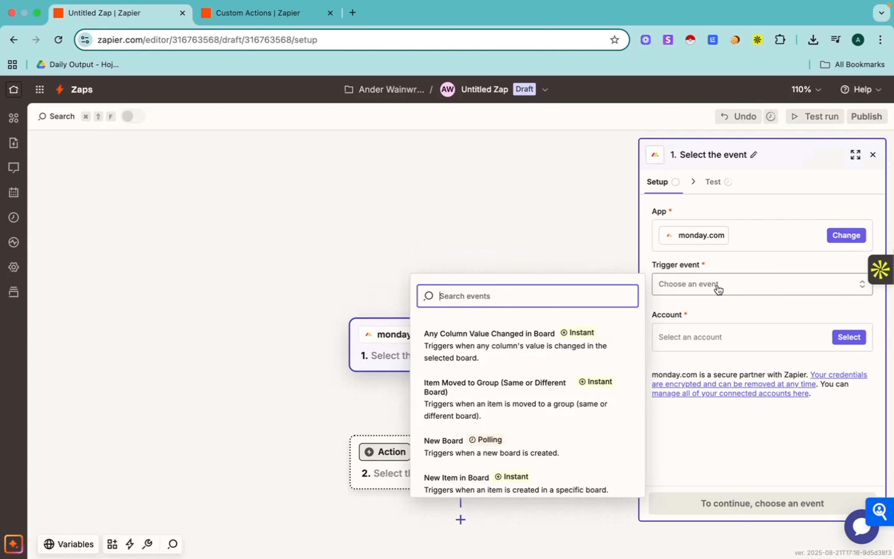
scroll(547, 401, "down", 3)
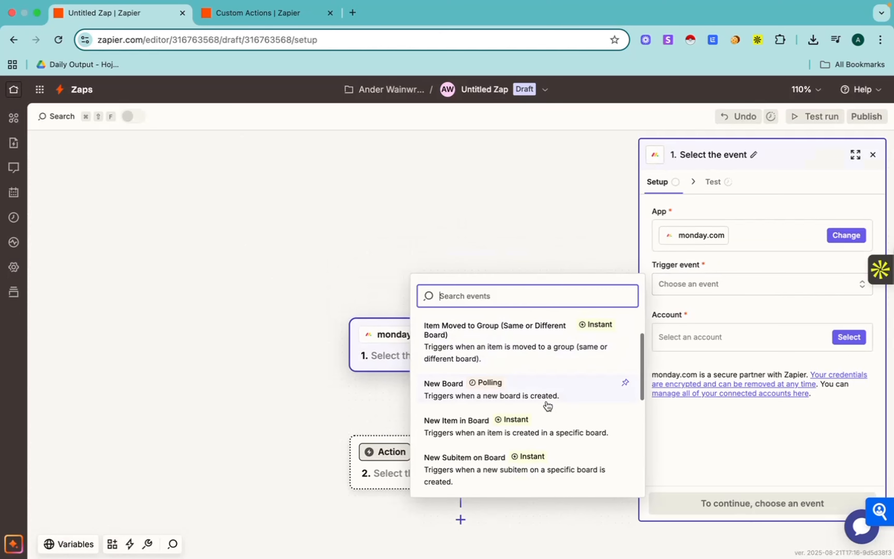
scroll(548, 406, "up", 3)
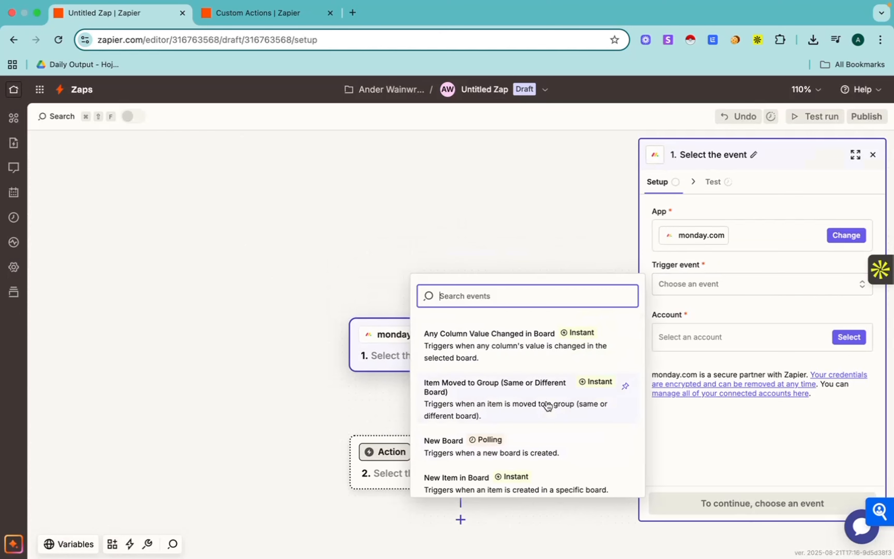
scroll(548, 405, "down", 8)
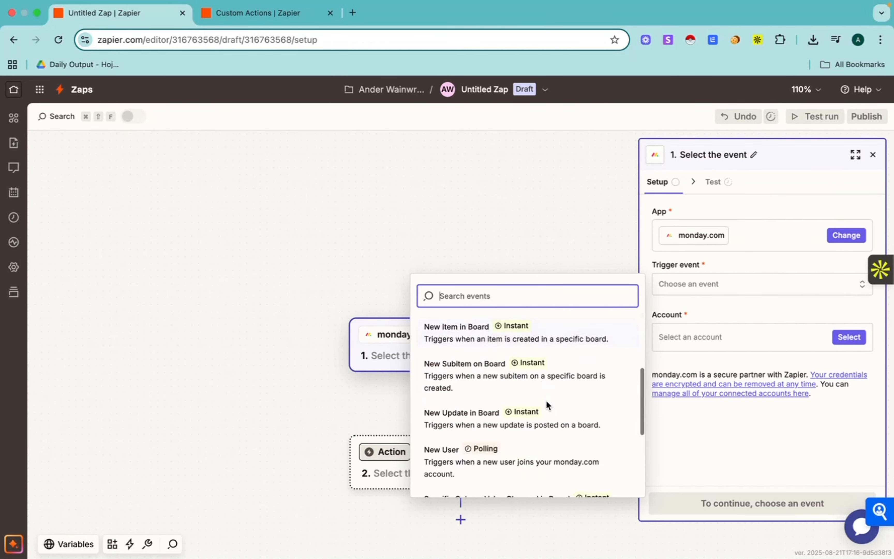
scroll(547, 404, "down", 8)
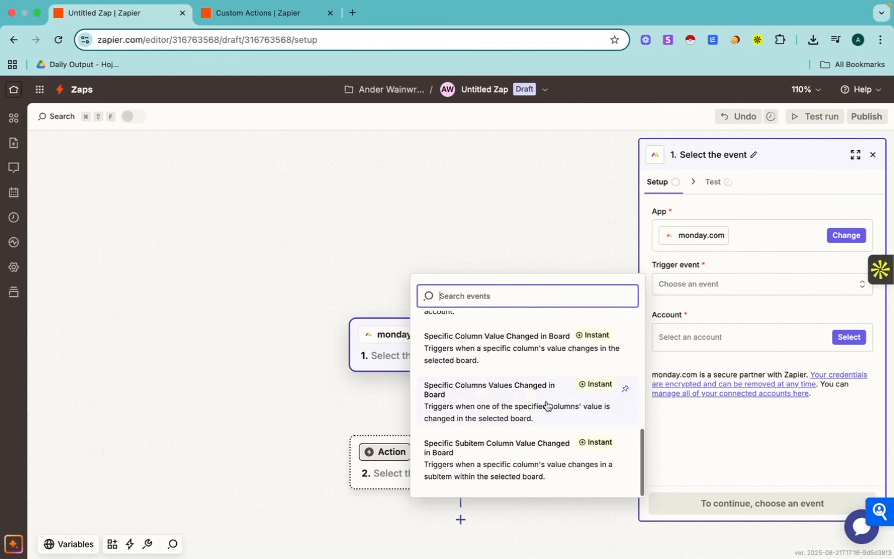
scroll(548, 405, "up", 15)
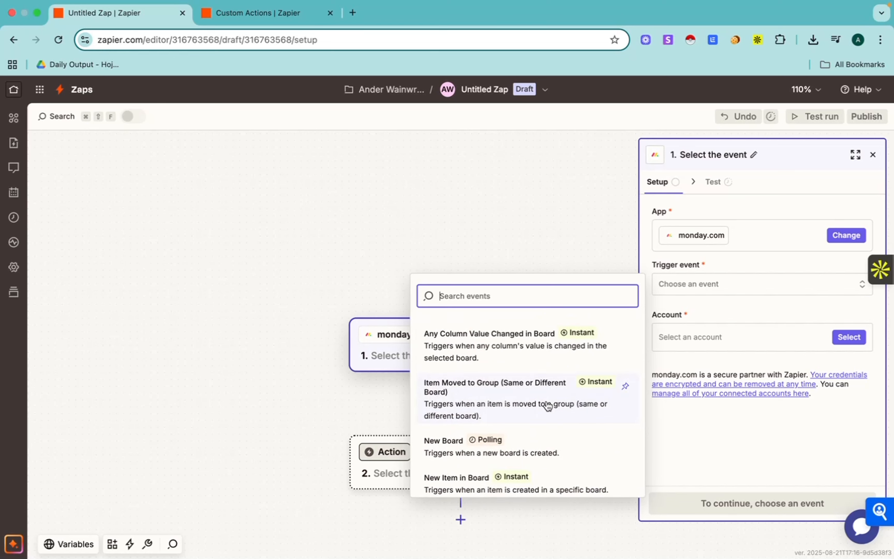
scroll(548, 406, "down", 5)
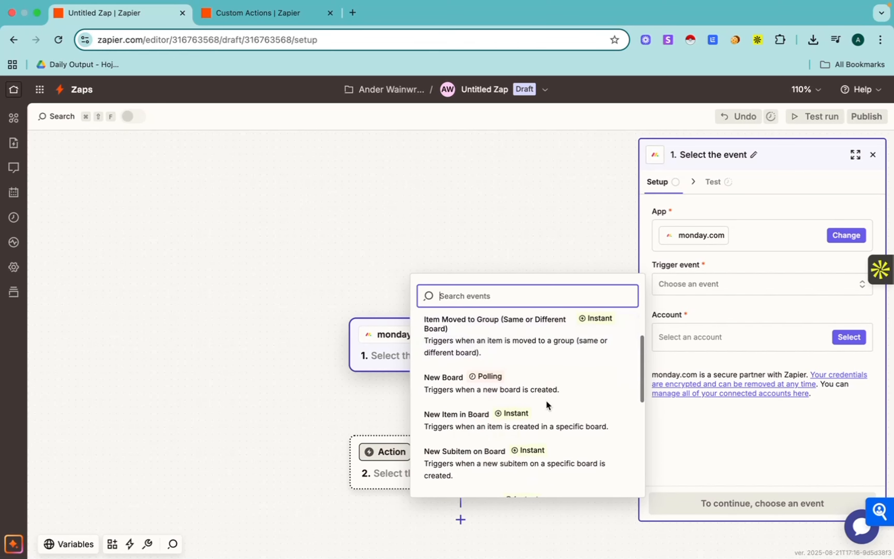
scroll(549, 424, "down", 5)
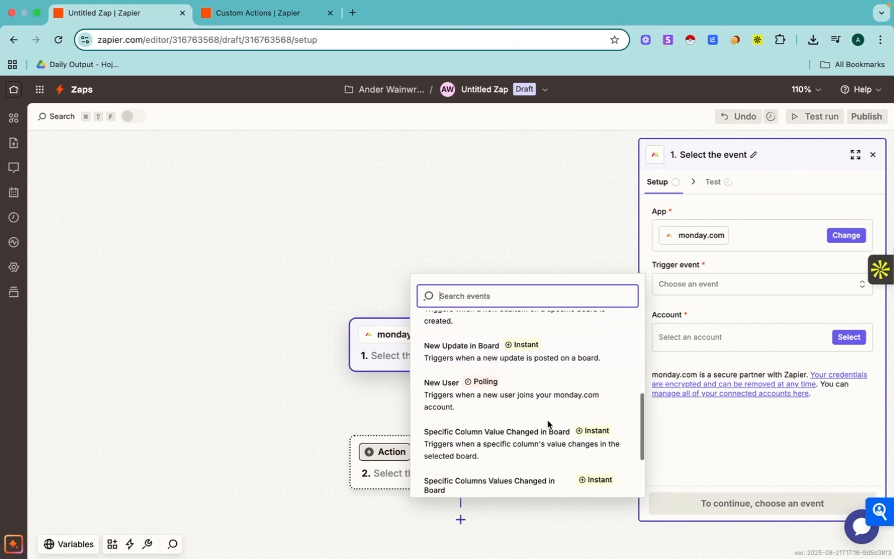
scroll(547, 420, "down", 1)
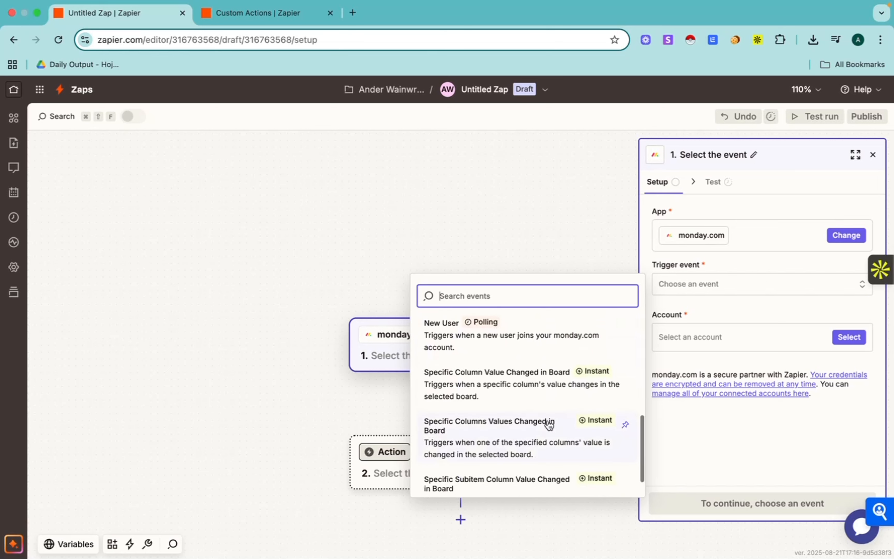
scroll(550, 426, "down", 1)
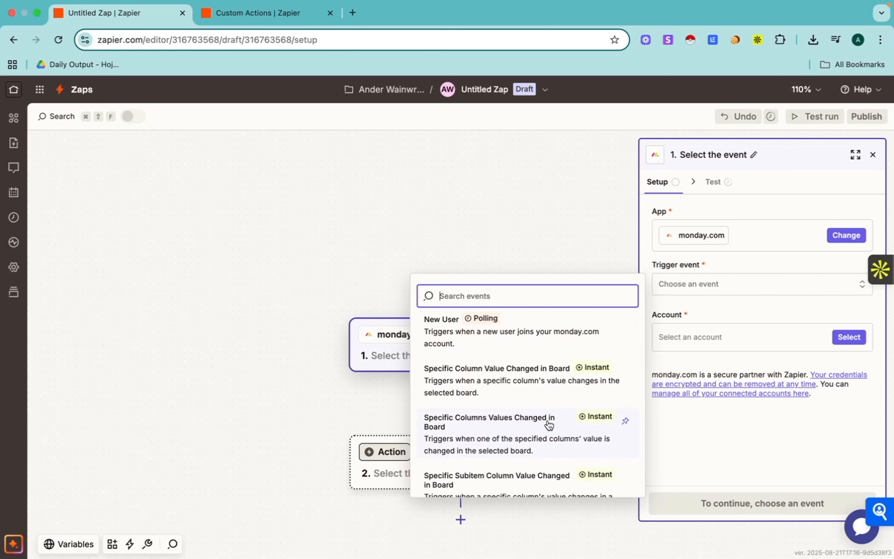
scroll(549, 425, "down", 3)
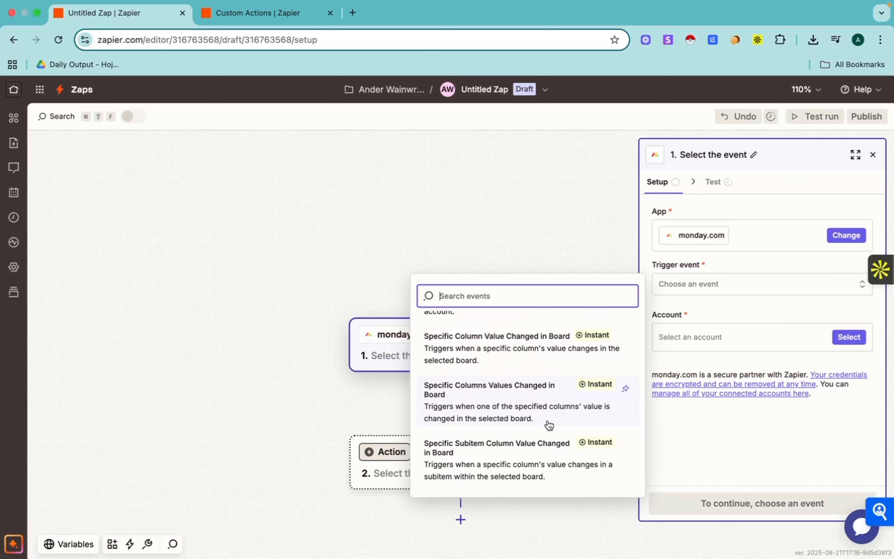
scroll(528, 403, "up", 3)
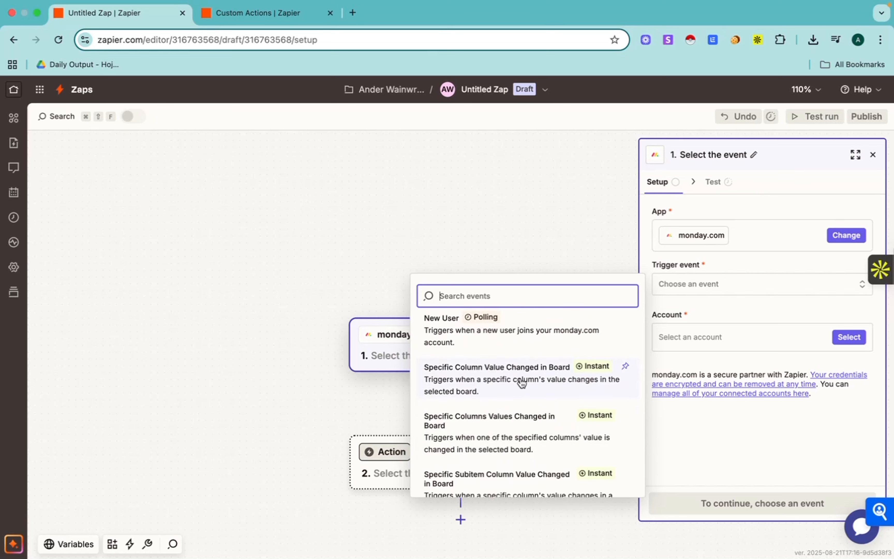
scroll(522, 382, "down", 2)
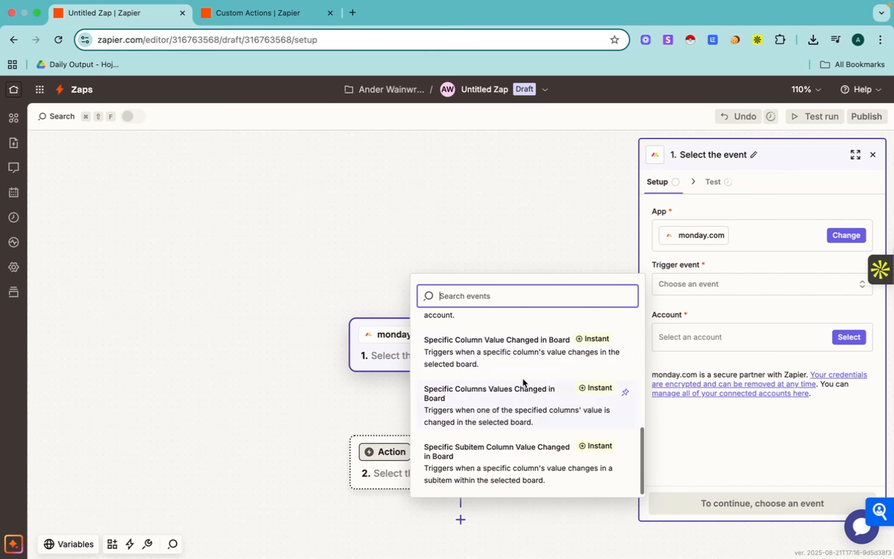
scroll(523, 382, "up", 7)
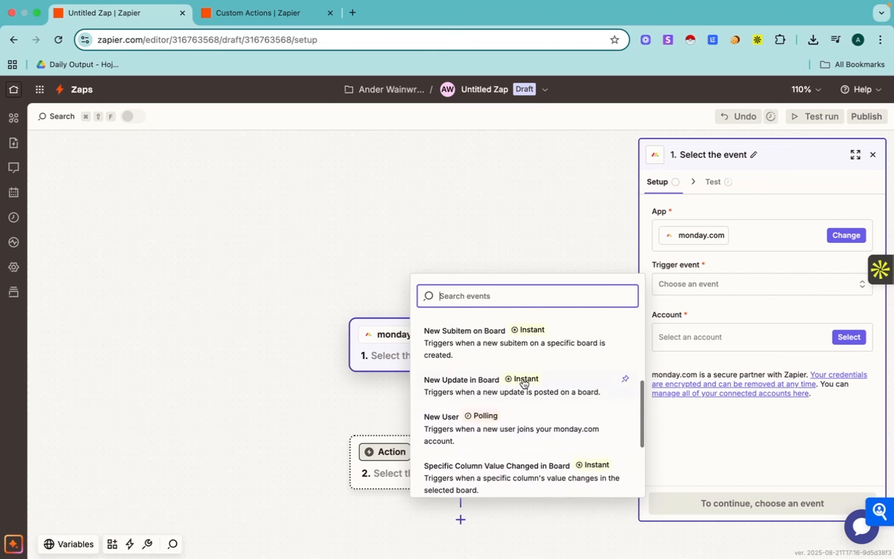
scroll(525, 384, "up", 9)
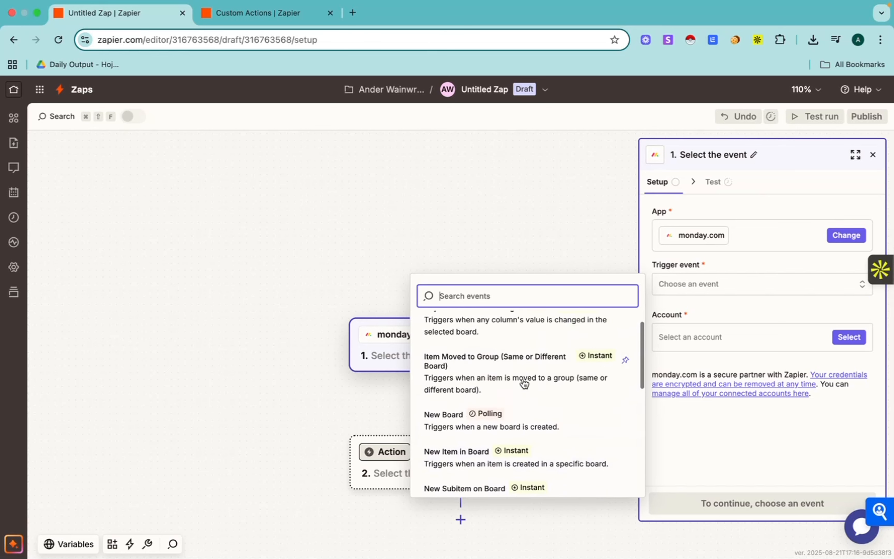
scroll(523, 380, "down", 16)
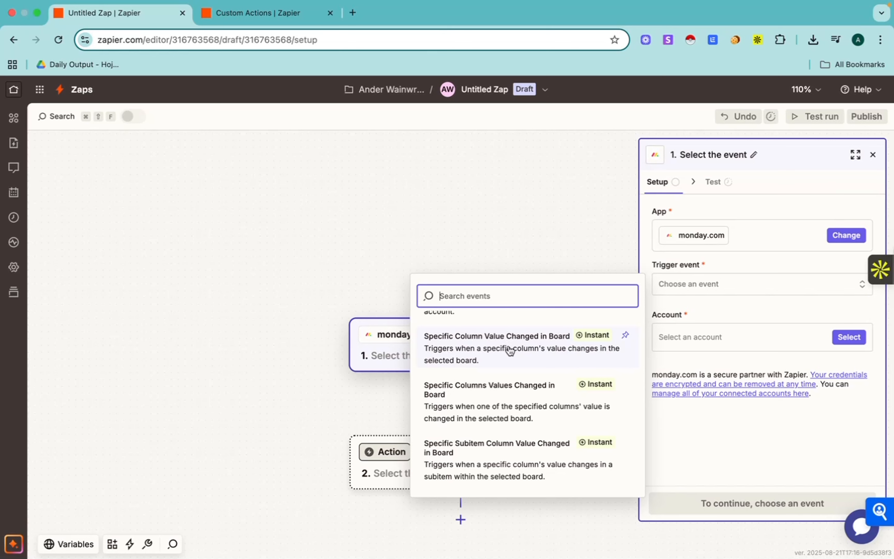
left_click(475, 164)
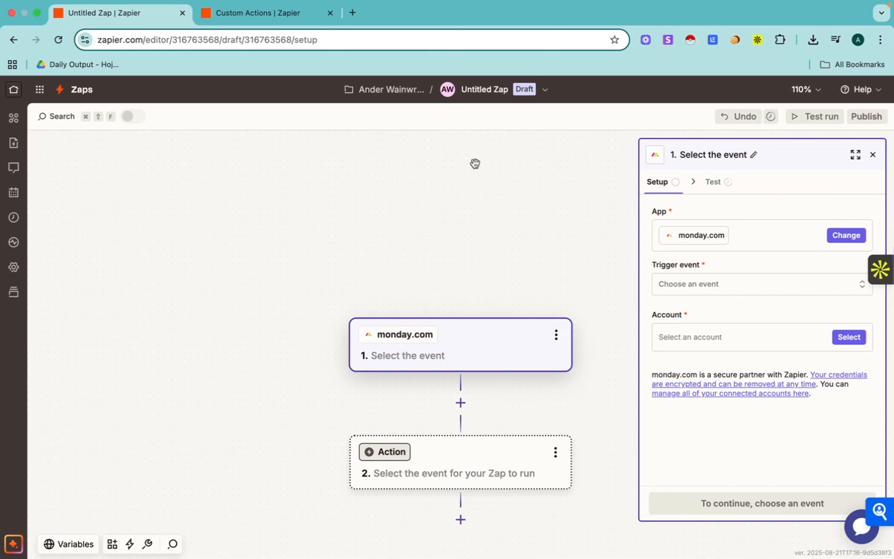
Create another new Zap from the Zaps list and choose monday.com as its trigger app.
left_click(81, 90)
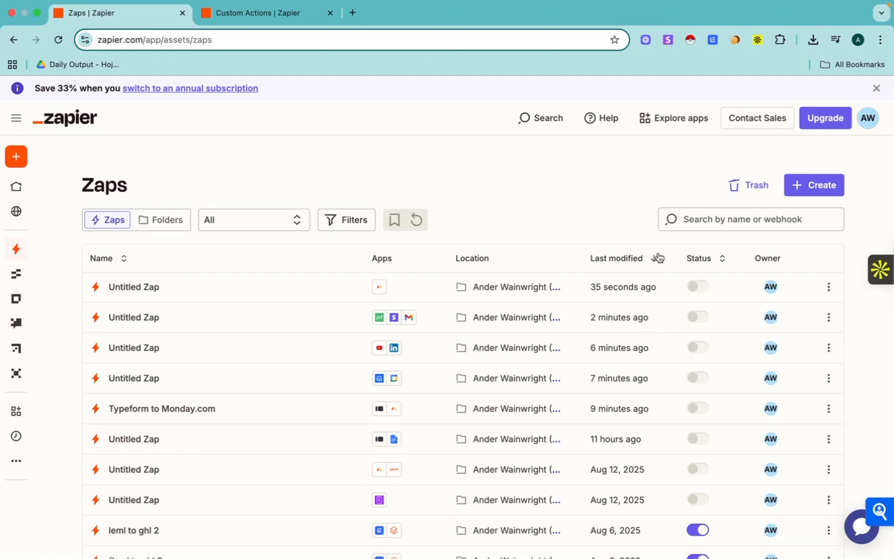
left_click(811, 191)
left_click(786, 215)
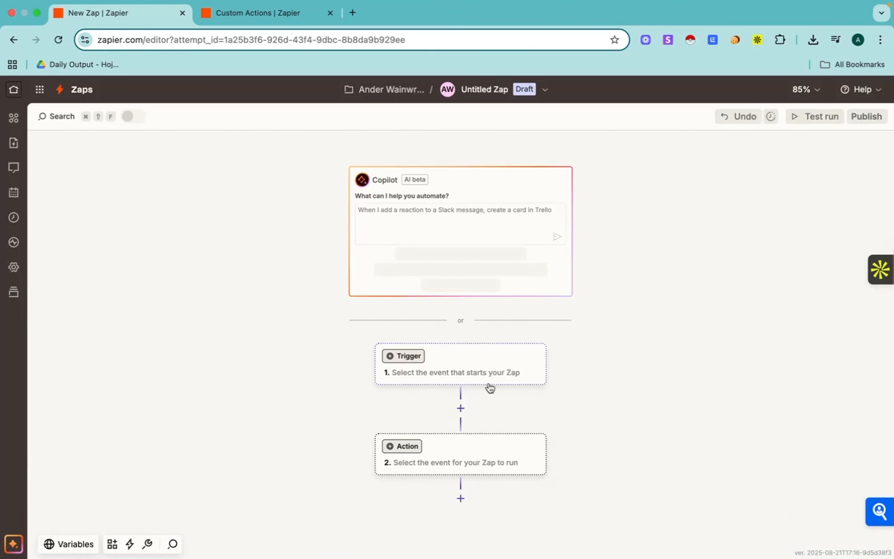
left_click(462, 349)
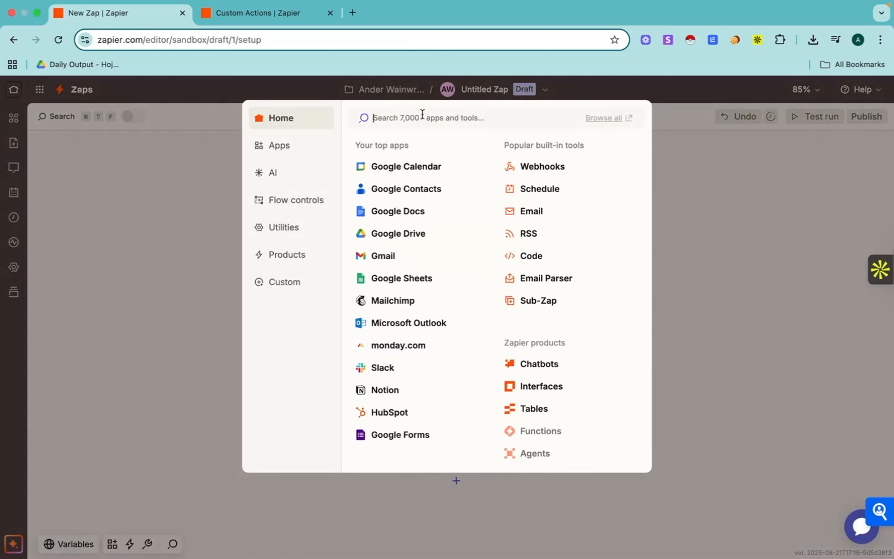
left_click(423, 114)
type("mon")
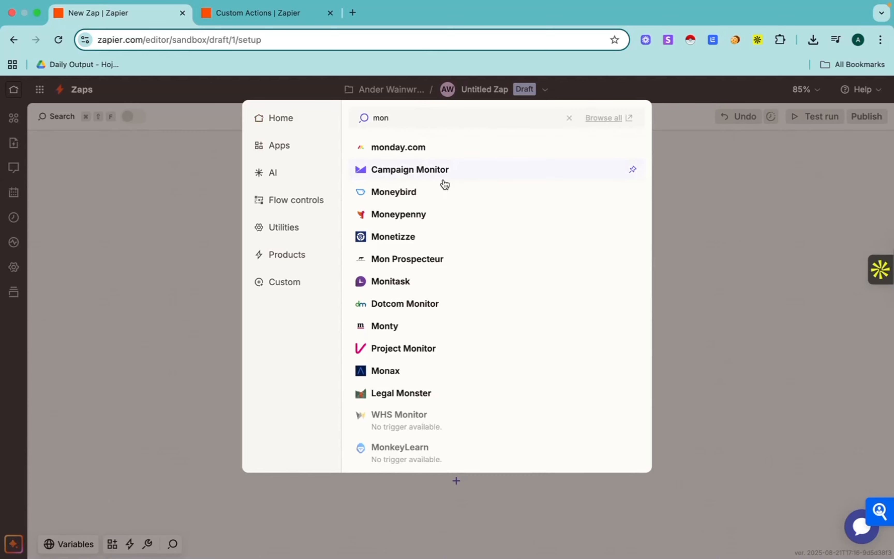
left_click(426, 149)
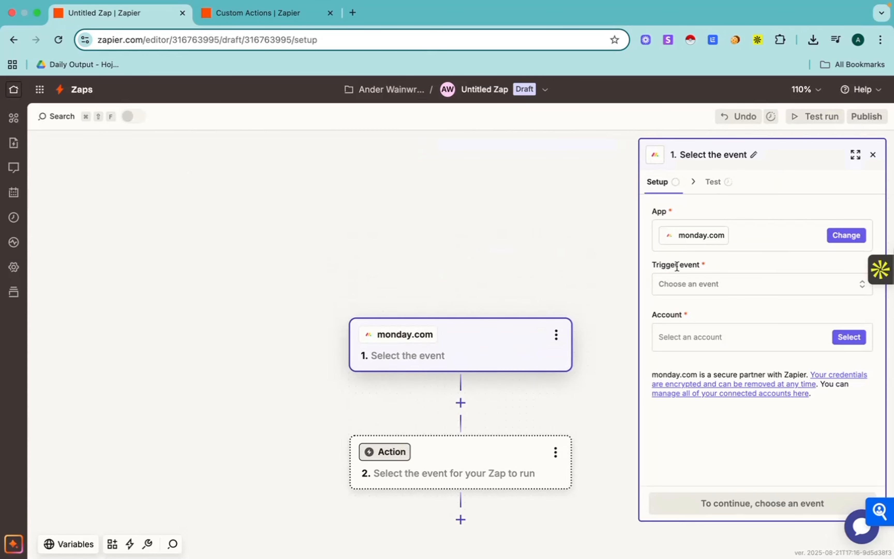
Set the monday.com trigger event to Specific Column Value Changed in Board.
left_click(727, 290)
scroll(502, 408, "down", 1)
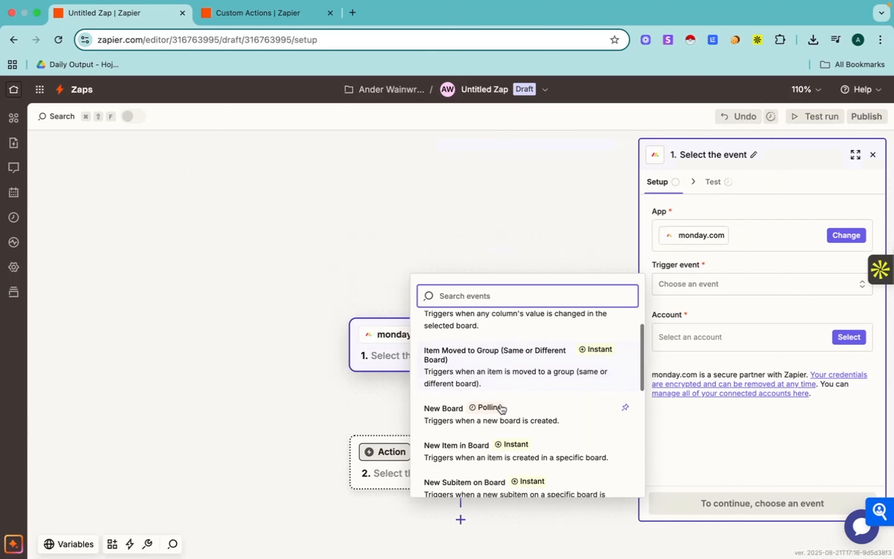
scroll(503, 409, "down", 2)
scroll(552, 439, "down", 4)
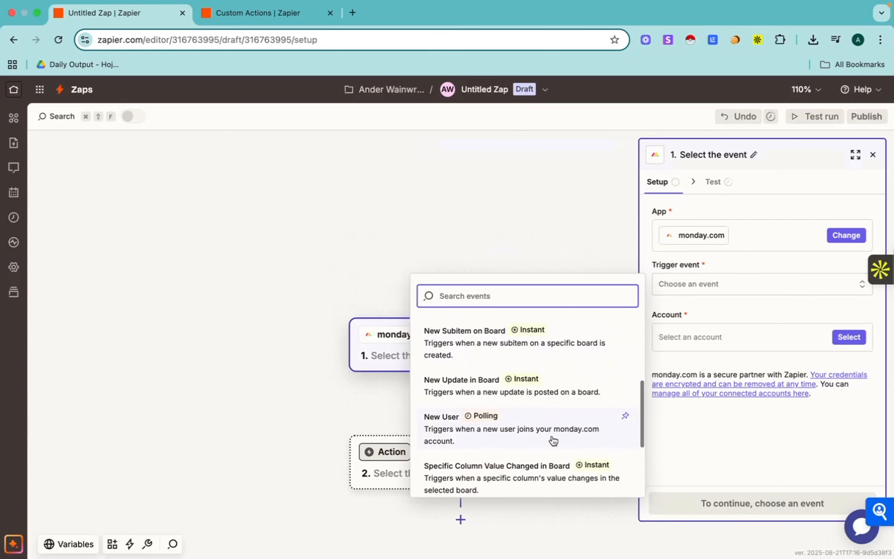
scroll(553, 439, "down", 2)
scroll(553, 443, "down", 3)
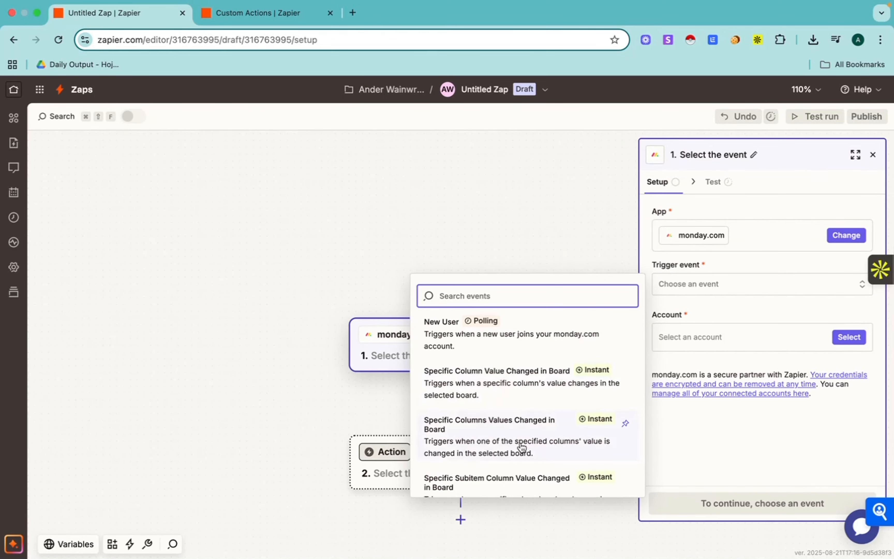
scroll(522, 448, "down", 1)
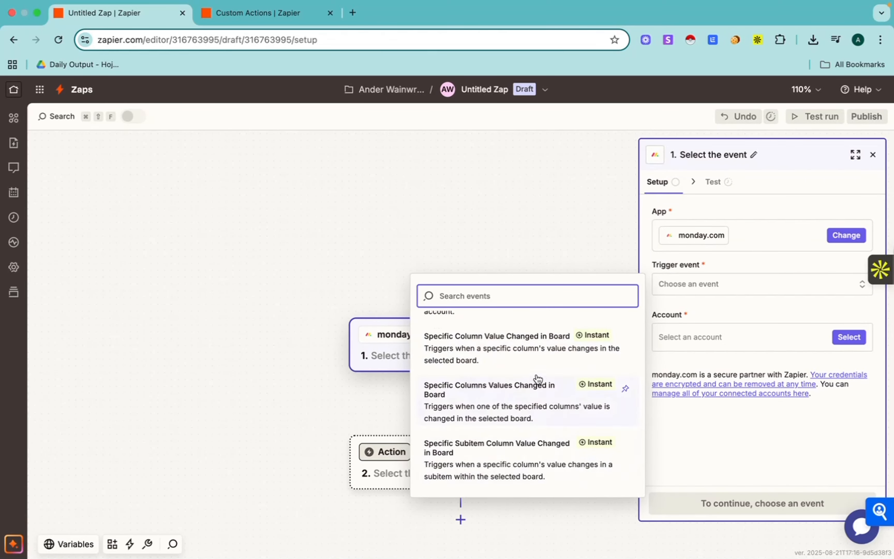
left_click(529, 354)
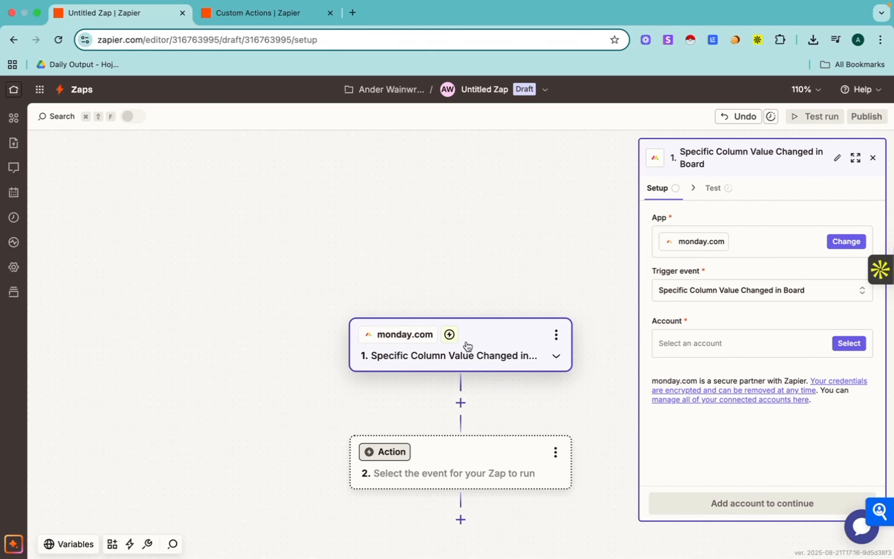
Choose Gmail as the app for the Zap's second step and set its action event to Send Email.
scroll(258, 358, "down", 3)
scroll(258, 358, "down", 2)
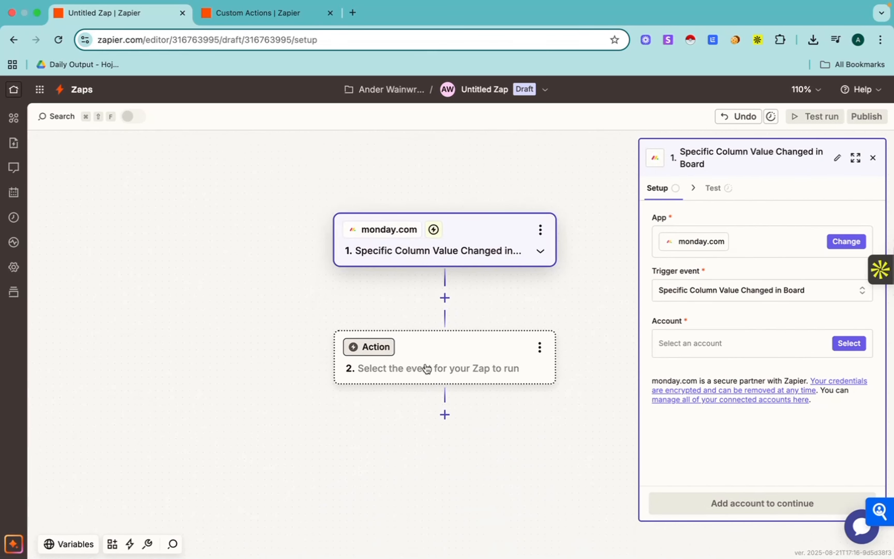
left_click(478, 357)
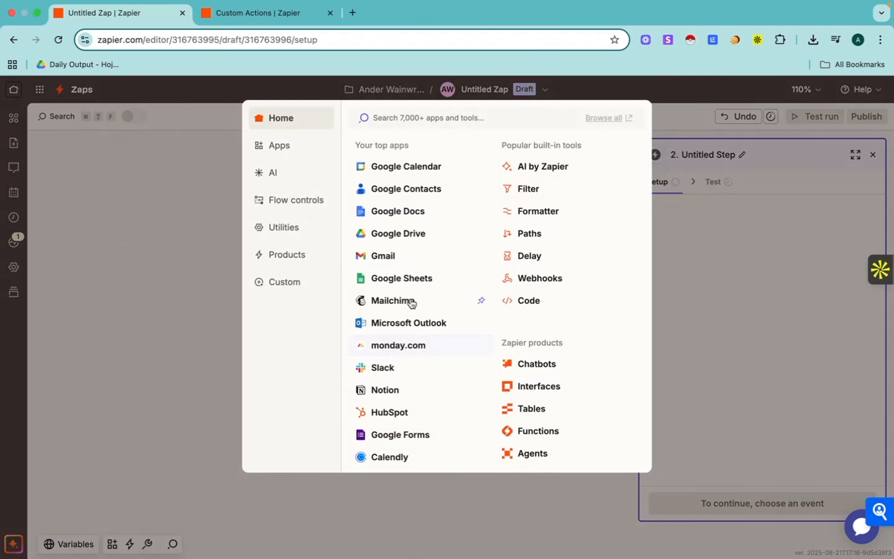
left_click(394, 259)
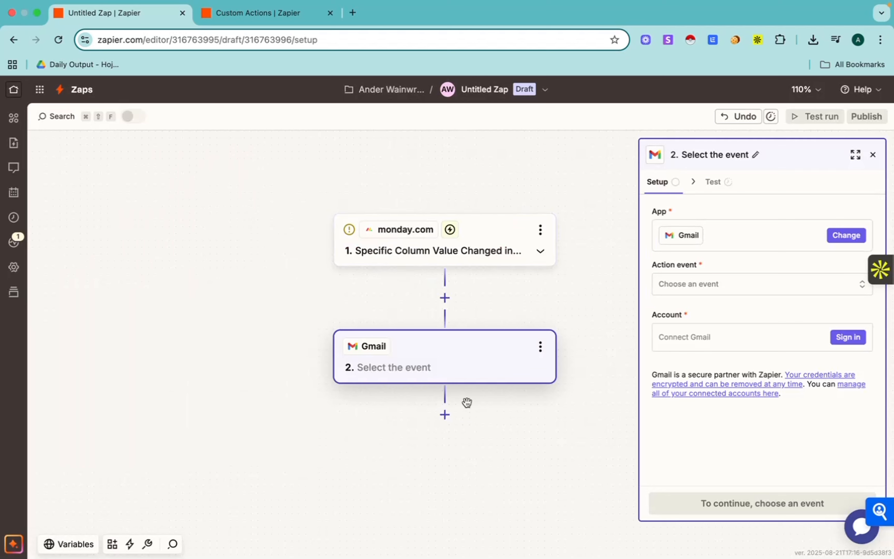
left_click(716, 284)
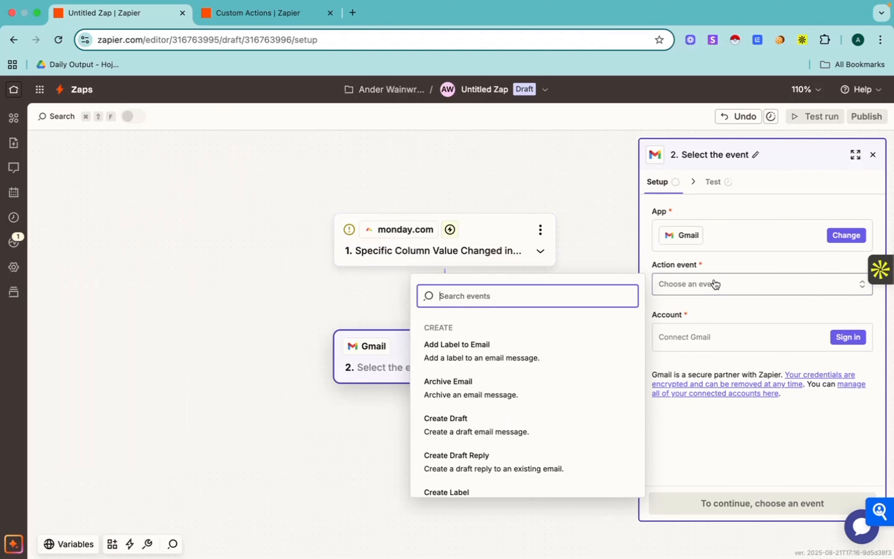
scroll(466, 397, "down", 6)
left_click(479, 406)
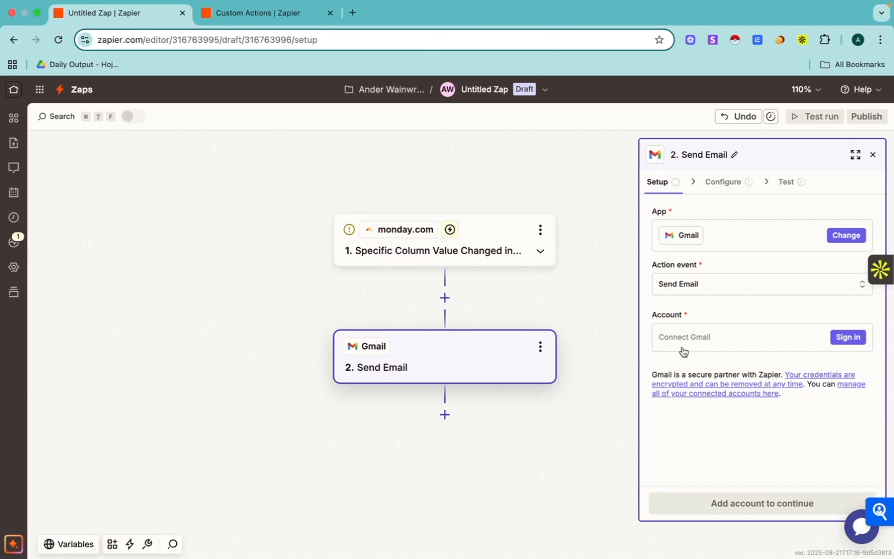
left_click_drag(592, 357, 555, 314)
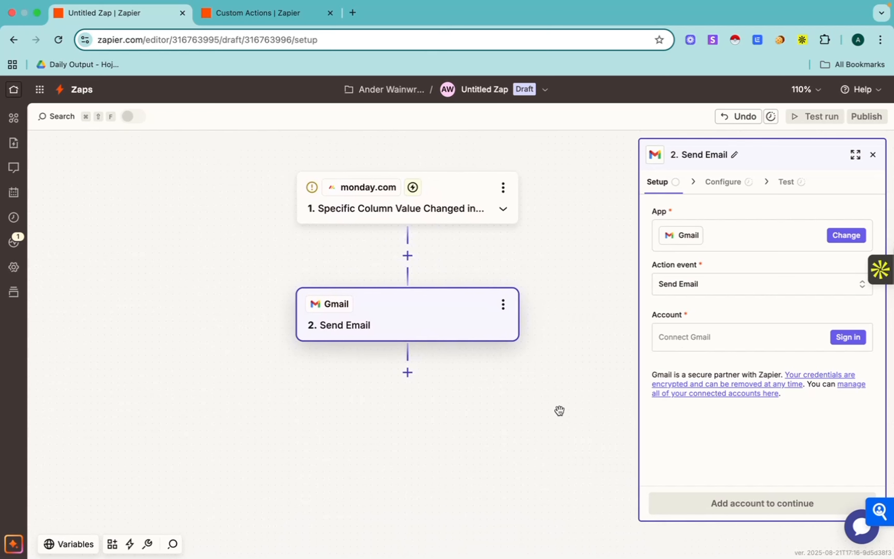
left_click_drag(503, 379, 536, 384)
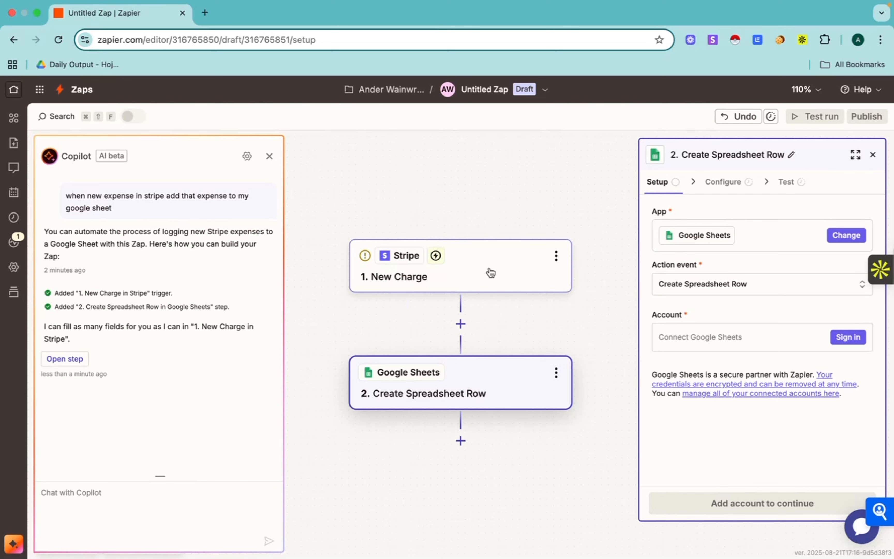
Open the setup of the Stripe New Charge trigger and reselect Stripe as its app.
left_click(493, 275)
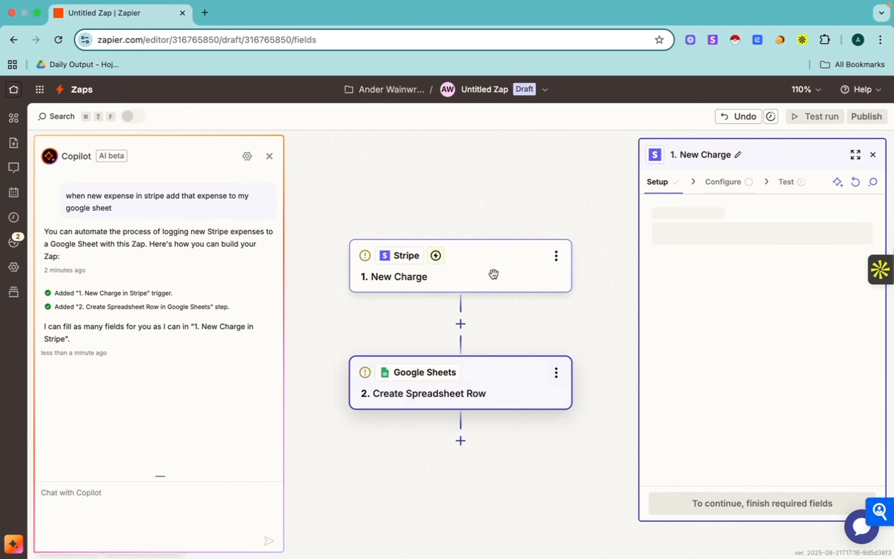
left_click(667, 182)
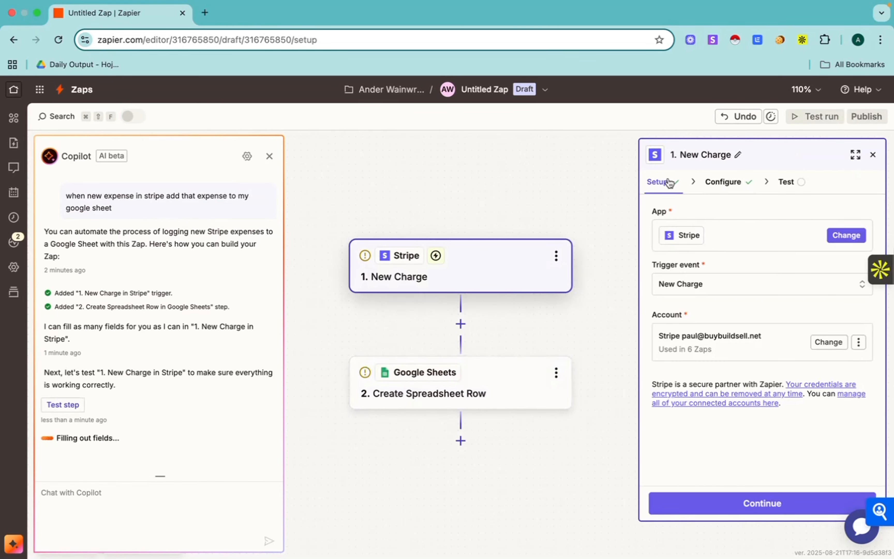
left_click(756, 235)
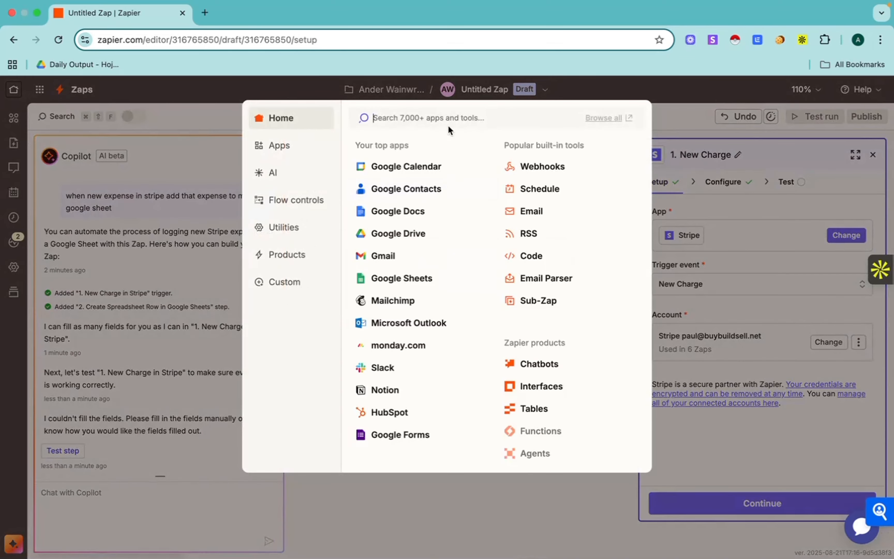
type("str")
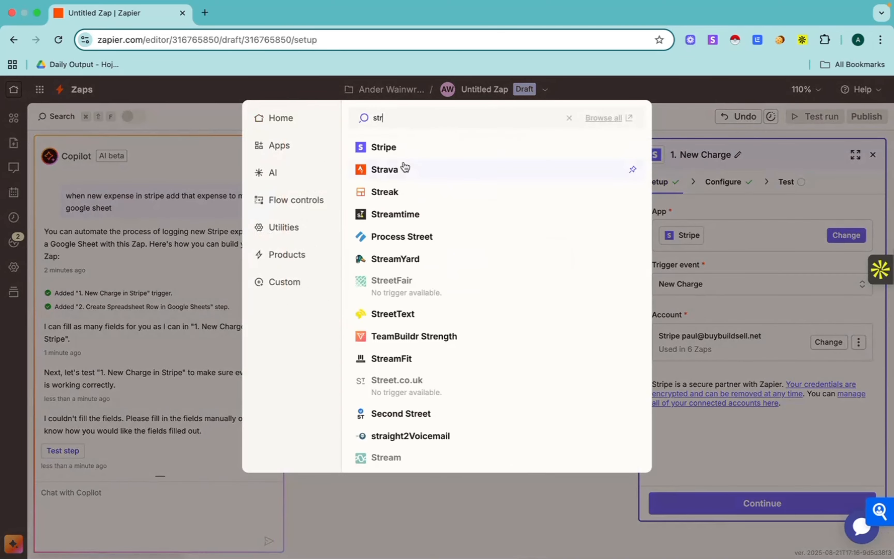
left_click(403, 147)
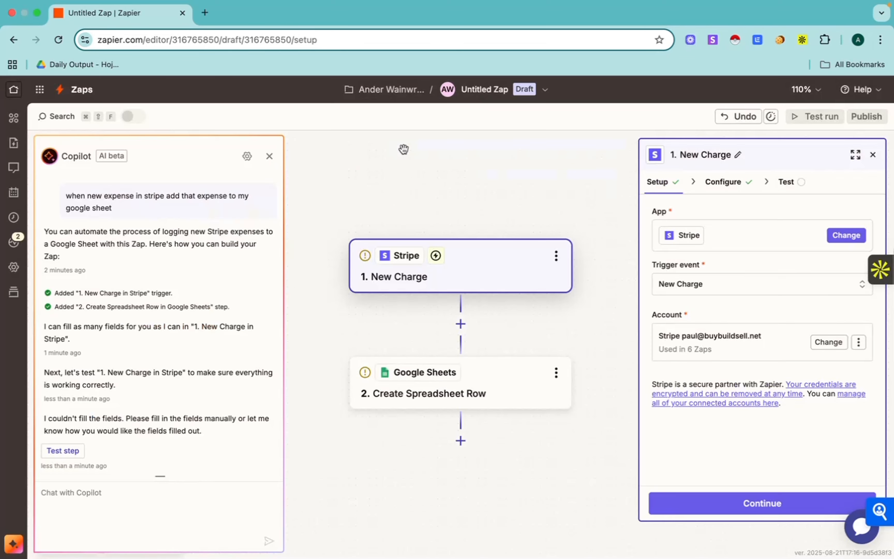
Review the trigger events offered for Stripe and the configuration of the New Charge trigger, leaving the event as New Charge.
left_click(701, 295)
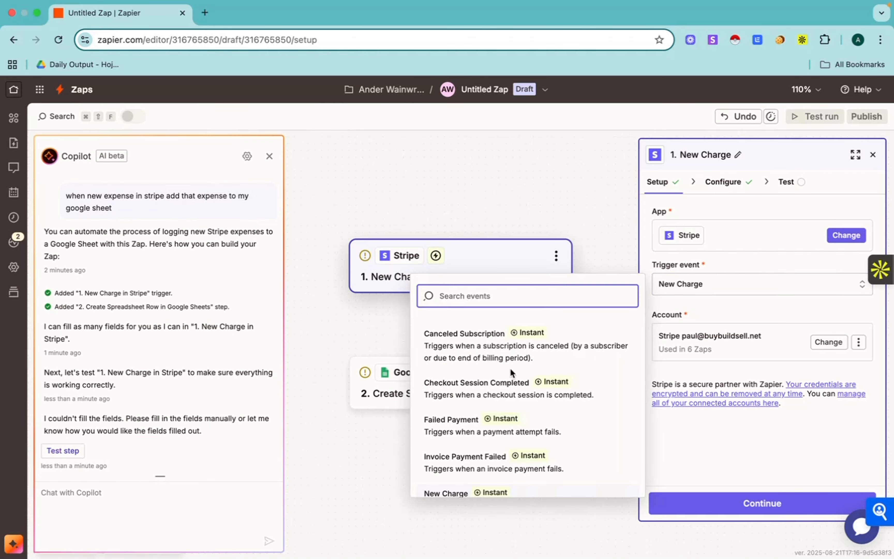
scroll(460, 391, "down", 5)
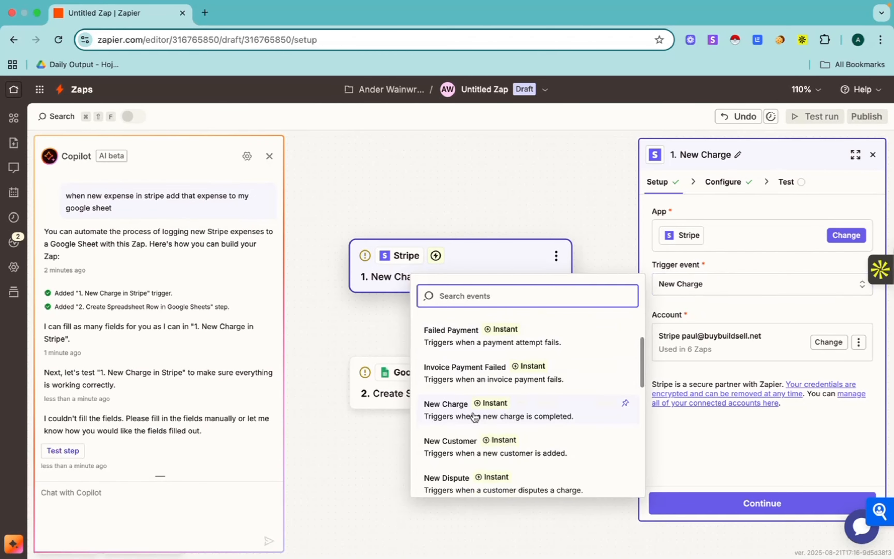
left_click(370, 465)
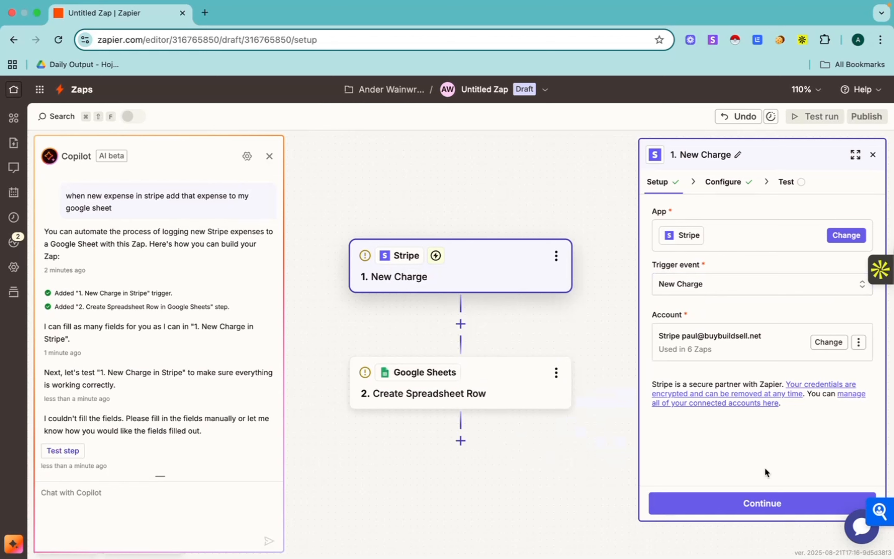
left_click(762, 505)
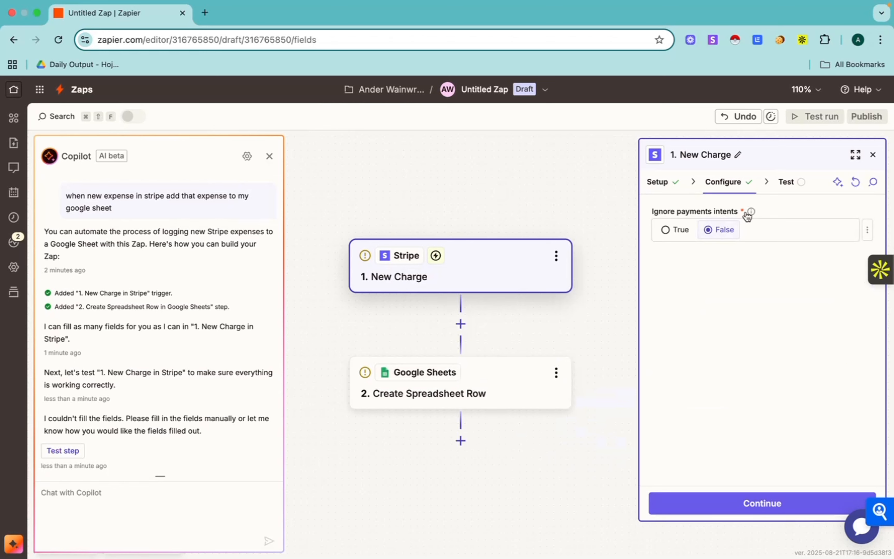
left_click(662, 184)
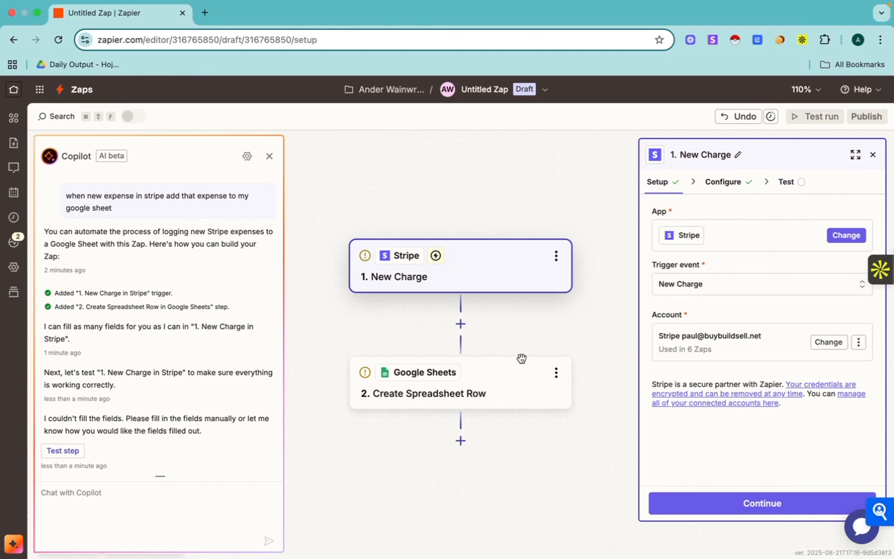
Select Google Sheets as the app of the second step with Create Spreadsheet Row as its action event.
left_click(503, 396)
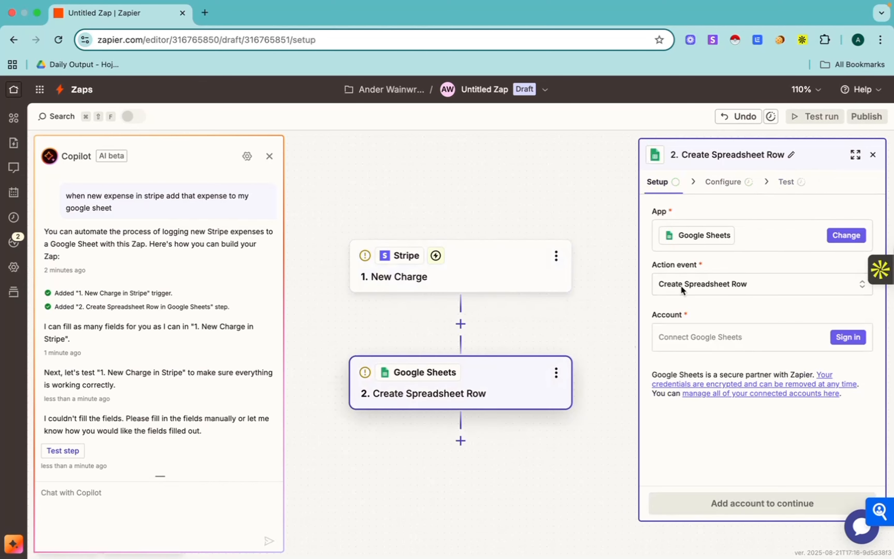
left_click(736, 236)
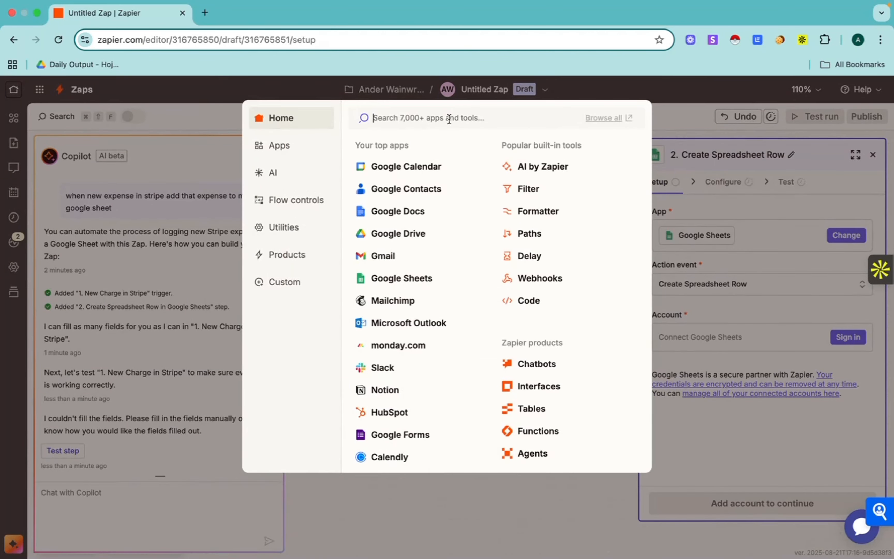
left_click(412, 281)
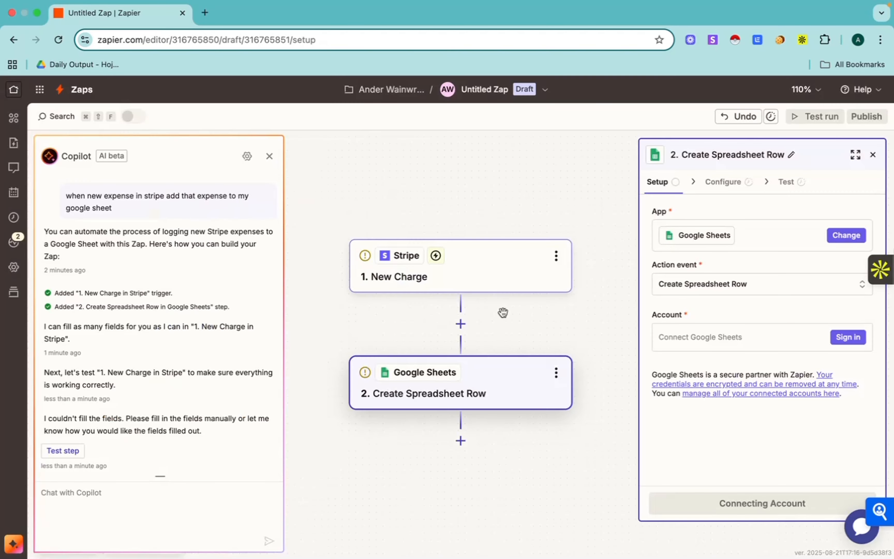
left_click(758, 286)
scroll(512, 455, "down", 5)
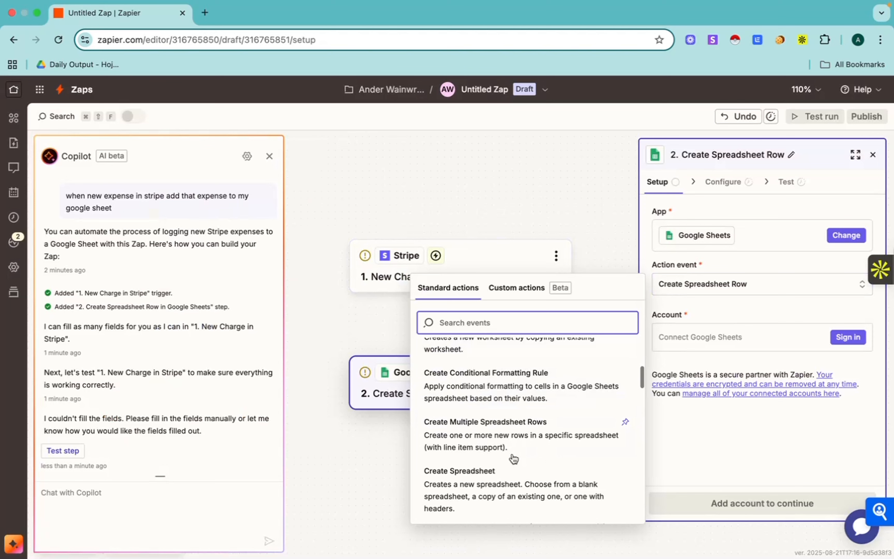
scroll(513, 456, "down", 3)
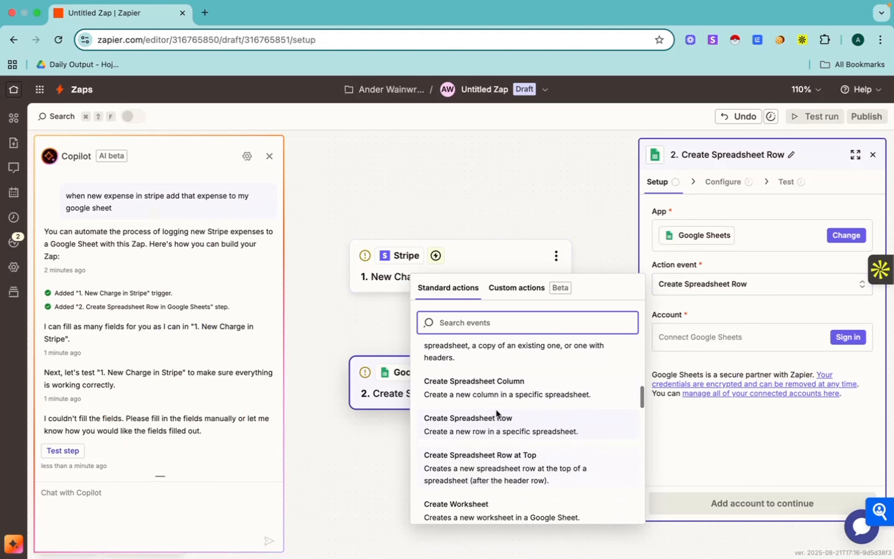
left_click(490, 421)
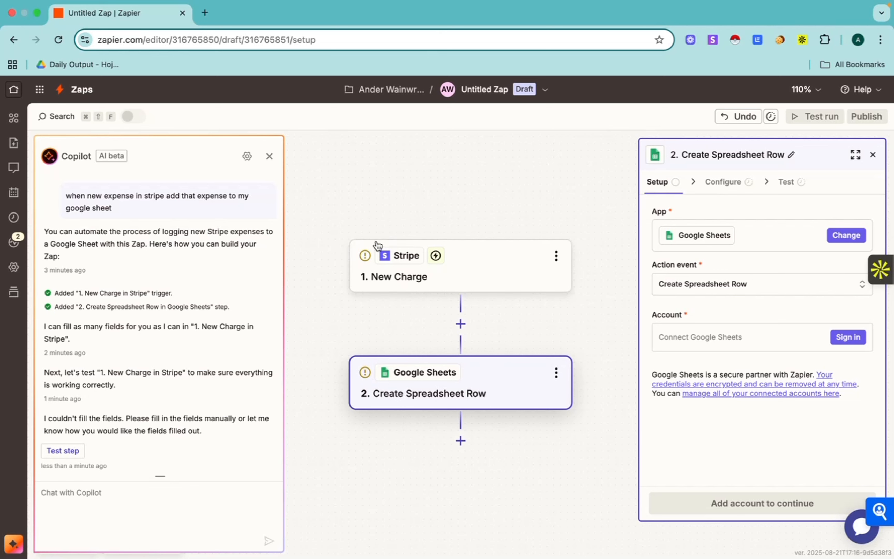
Close the Copilot chat and create a new Zap from the Zaps list, with its Copilot prompt field ready for input.
left_click(270, 155)
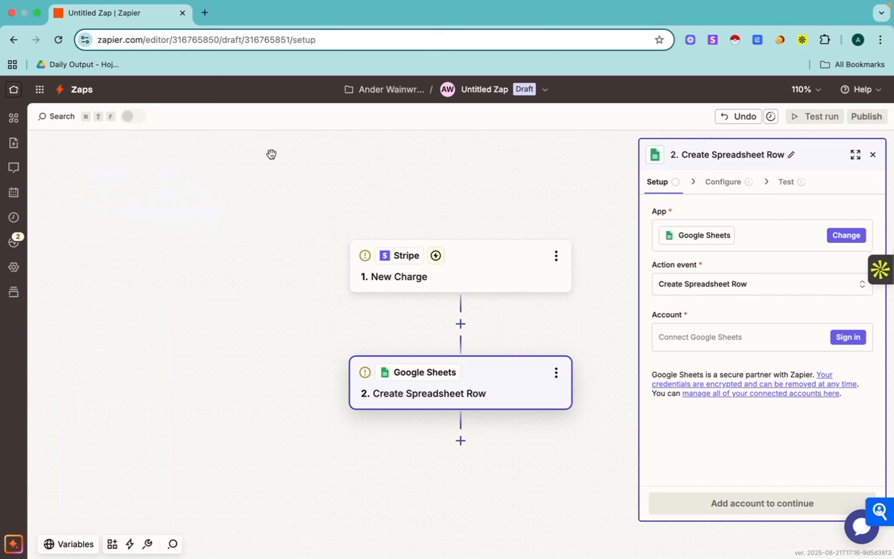
left_click(60, 94)
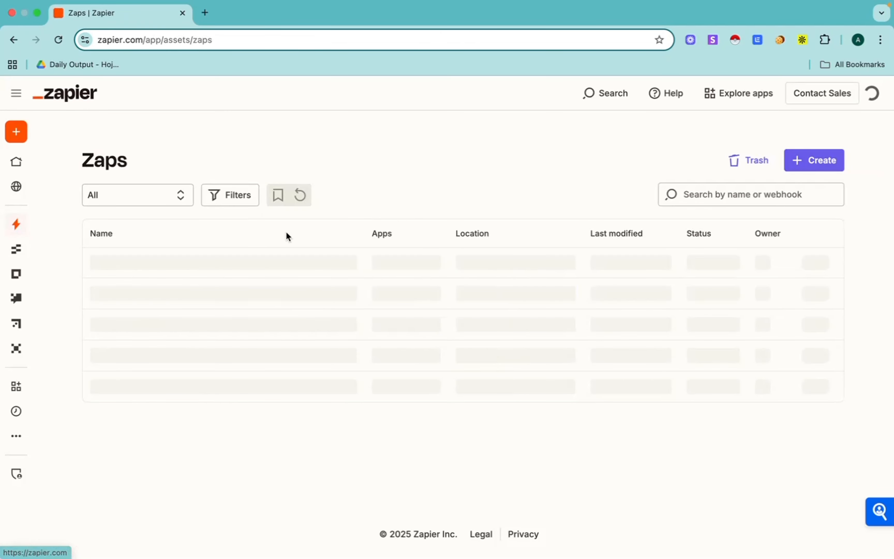
left_click(815, 167)
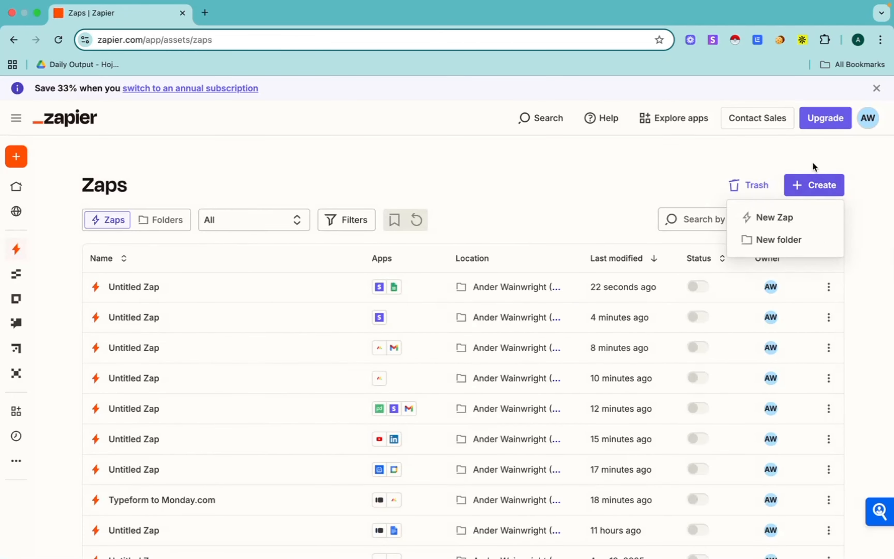
left_click(790, 219)
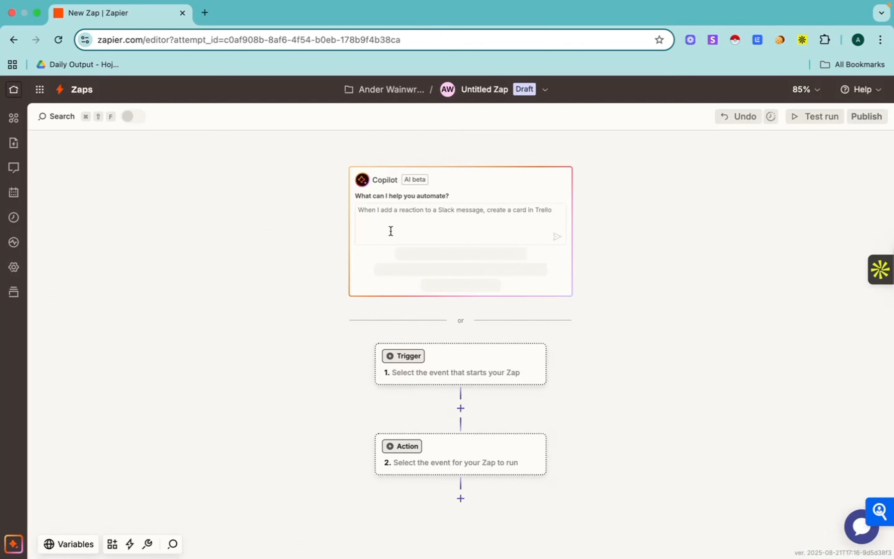
left_click(415, 214)
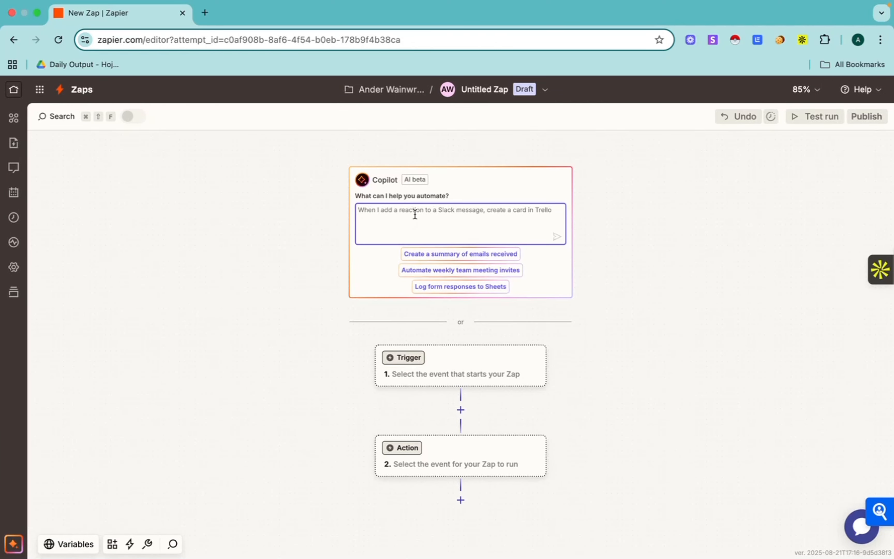